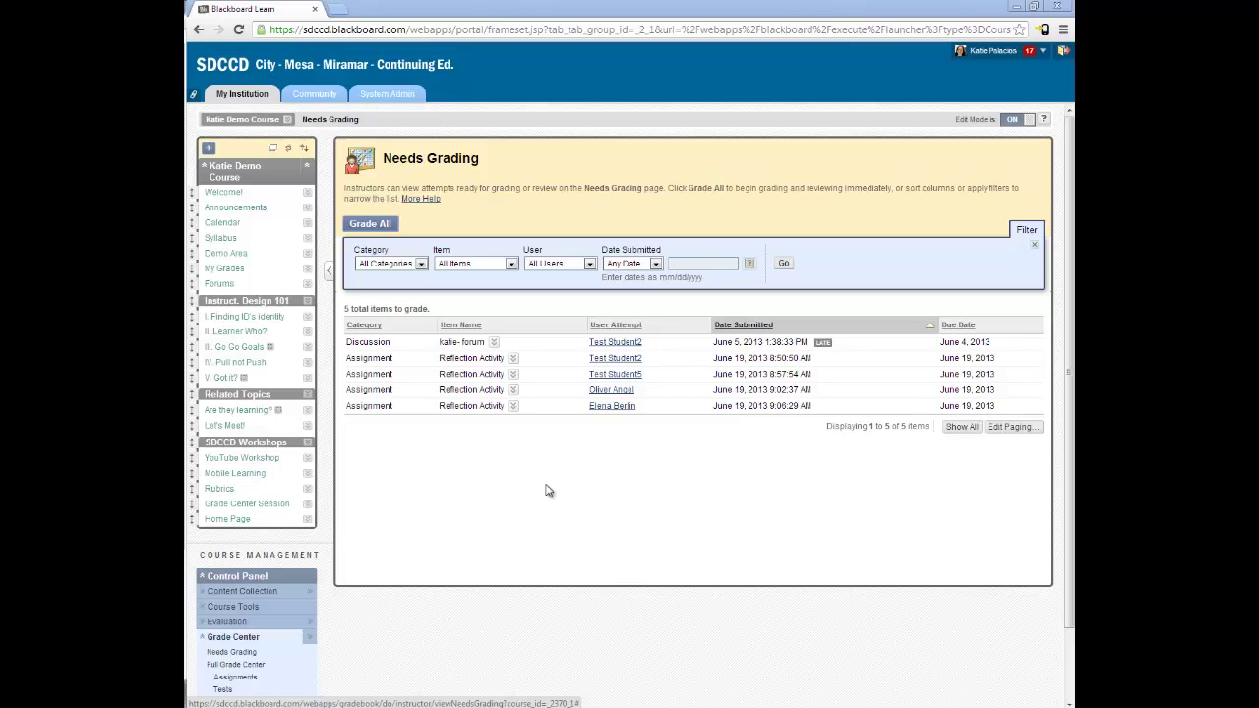
Step: Open the ungraded 6/19/13 Reflection Activity attempt in the third student row of the Full Grade Center and hide the course menu
{"action": "left_click", "coordinate": [236, 653]}
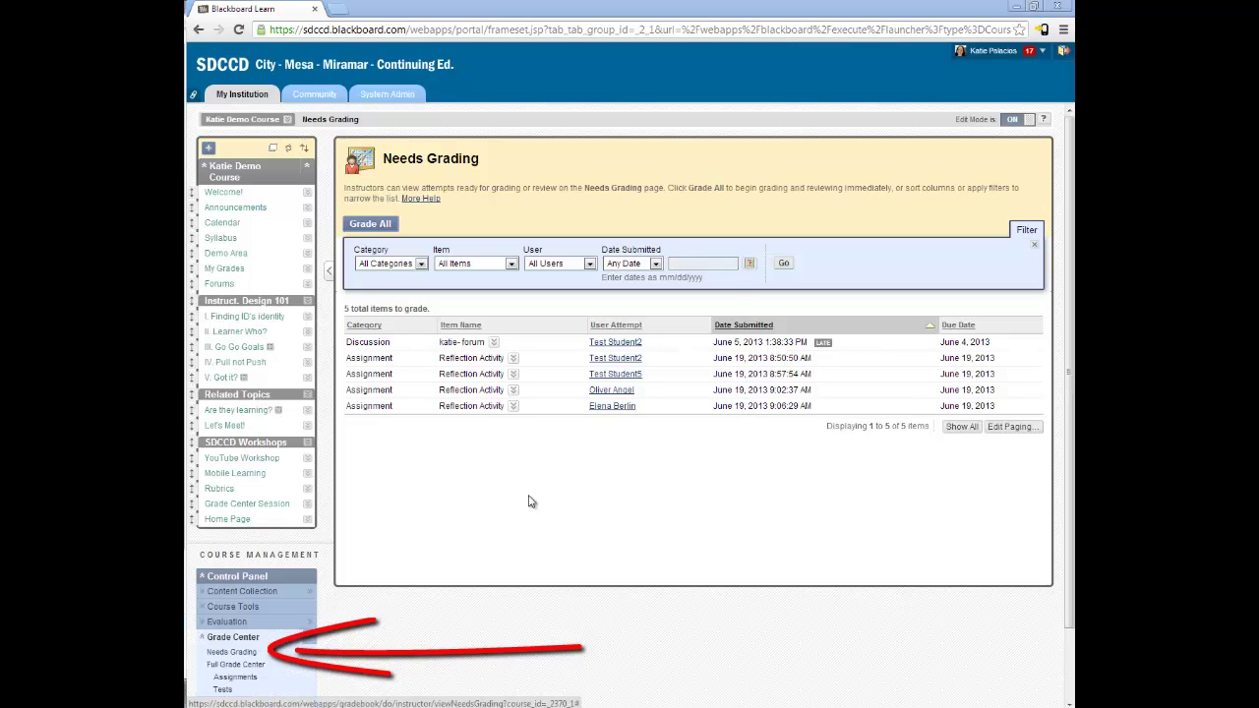
{"action": "left_click", "coordinate": [255, 666]}
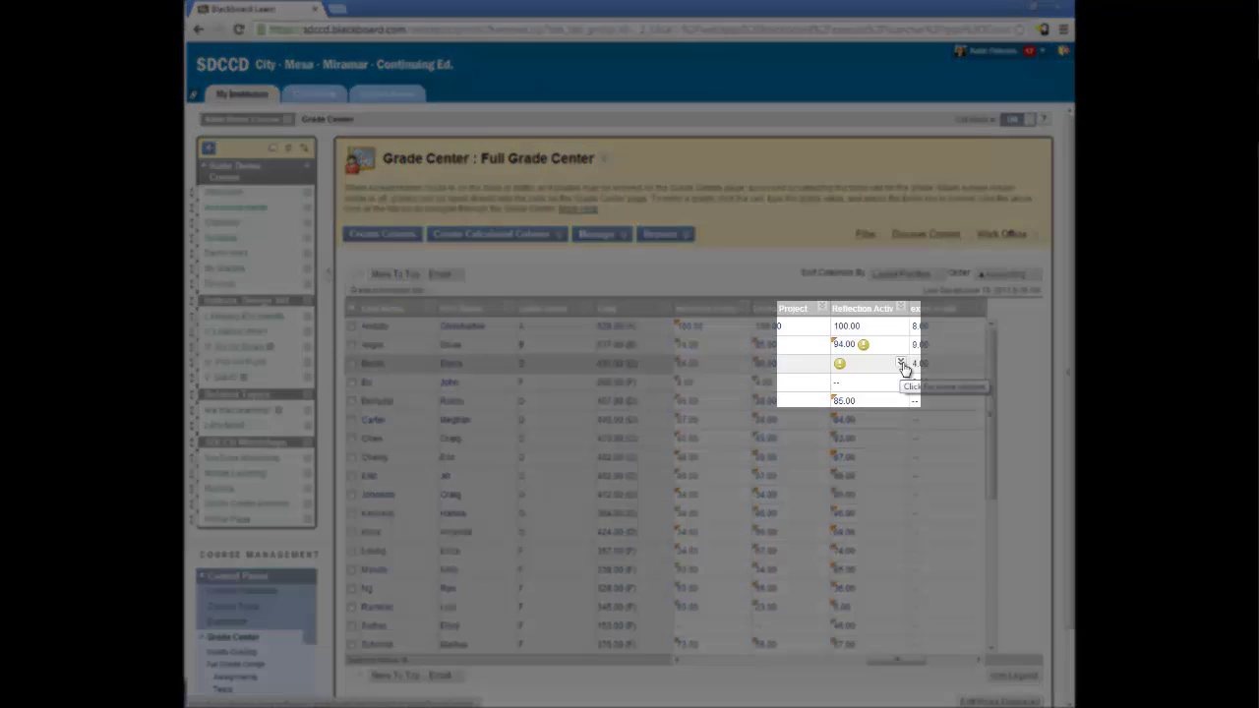
{"action": "left_click", "coordinate": [902, 365]}
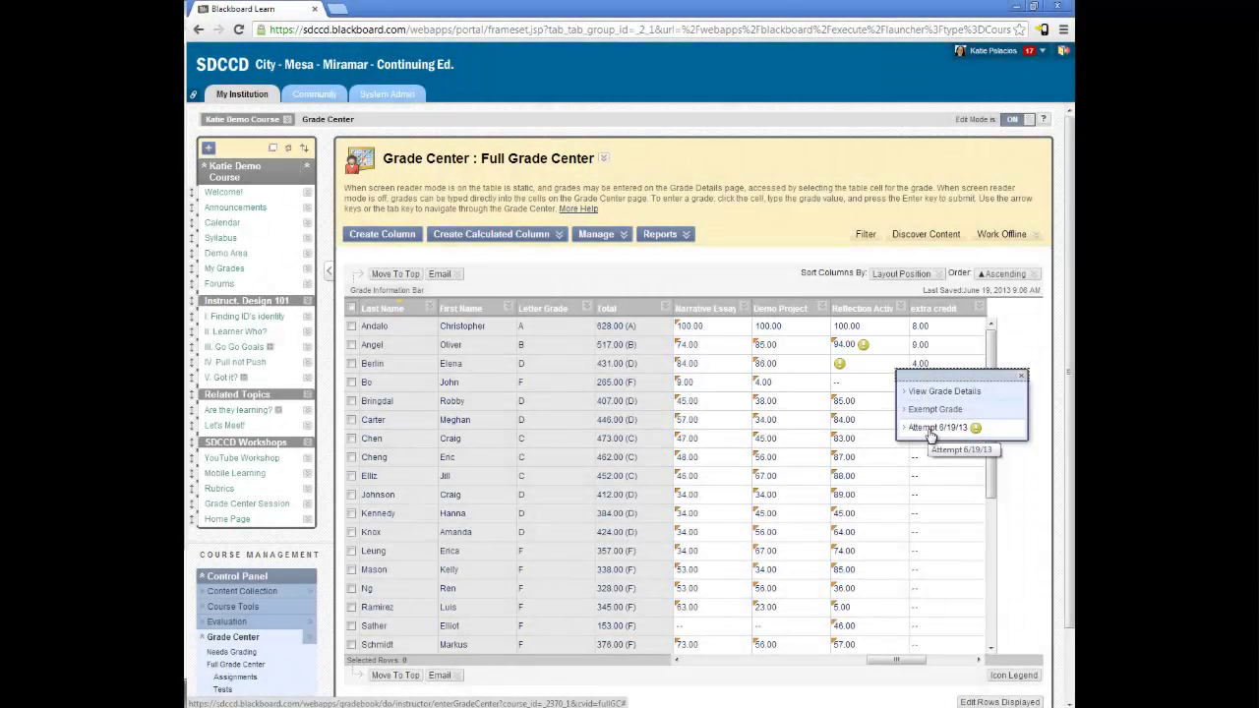
{"action": "left_click", "coordinate": [931, 431]}
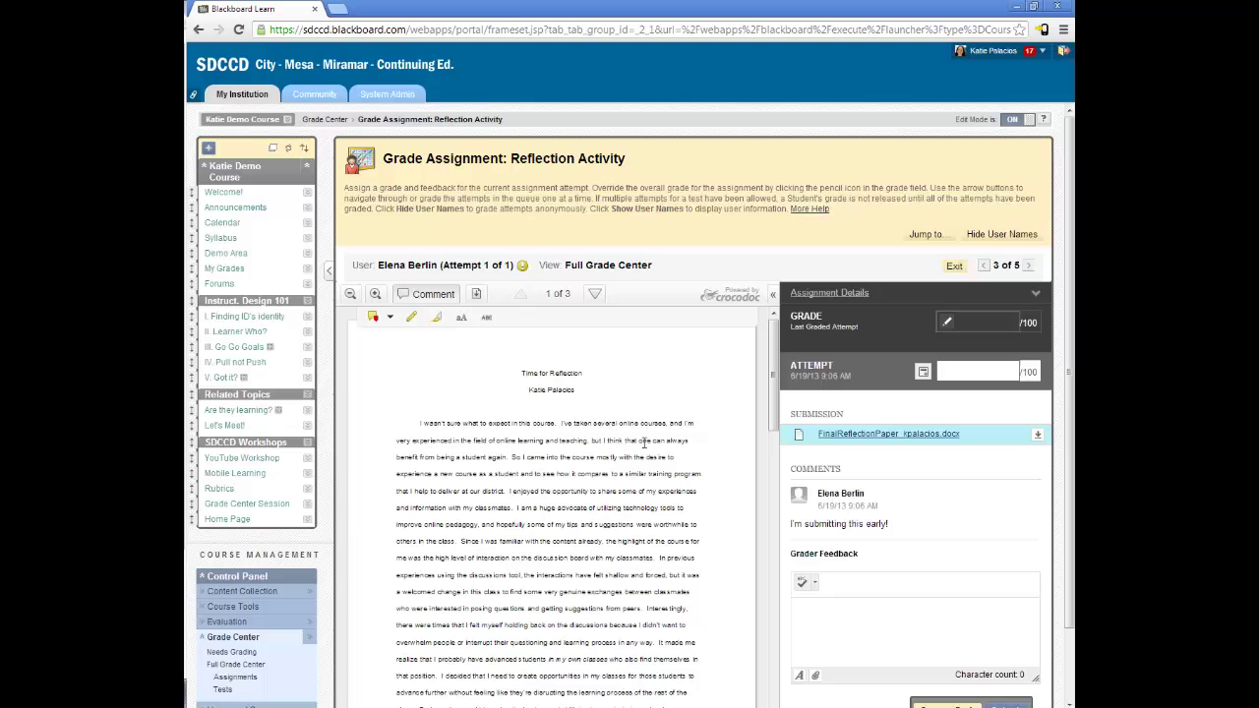
{"action": "left_click", "coordinate": [329, 276]}
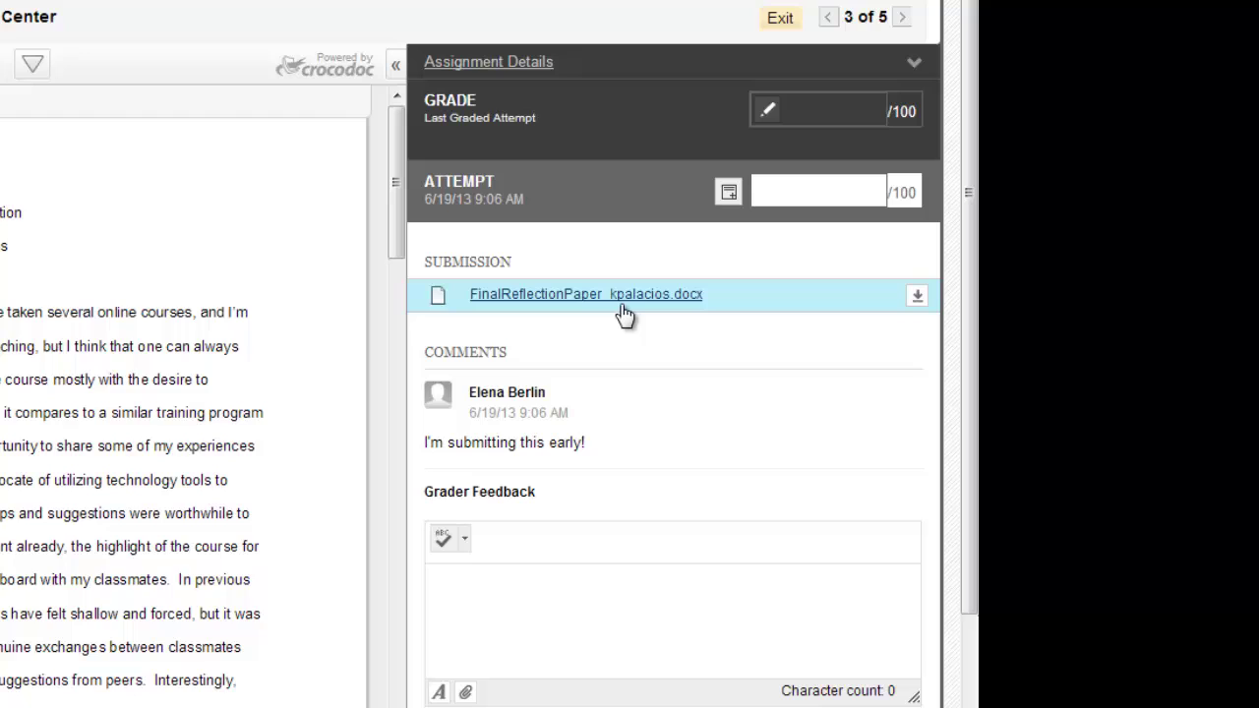
Step: Show the grading notes area for the attempt and hide it again
{"action": "scroll", "coordinate": [623, 313], "scroll_direction": "down", "scroll_amount": 3}
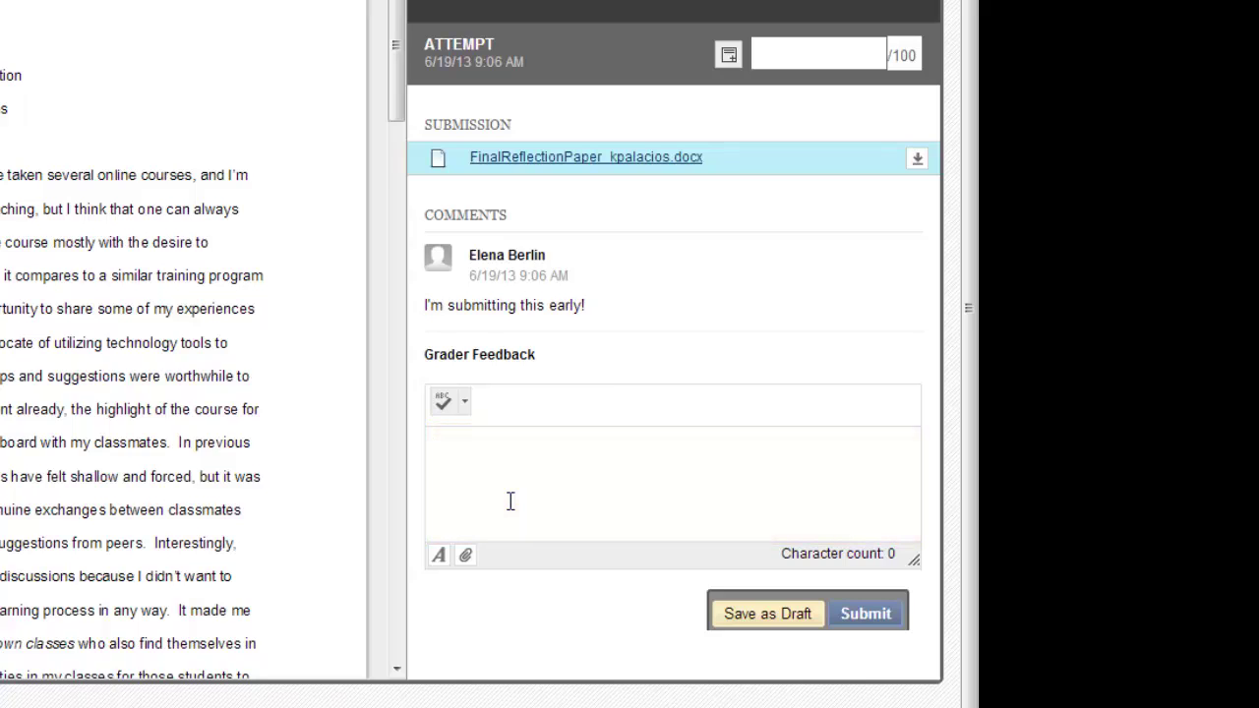
{"action": "left_click", "coordinate": [730, 56]}
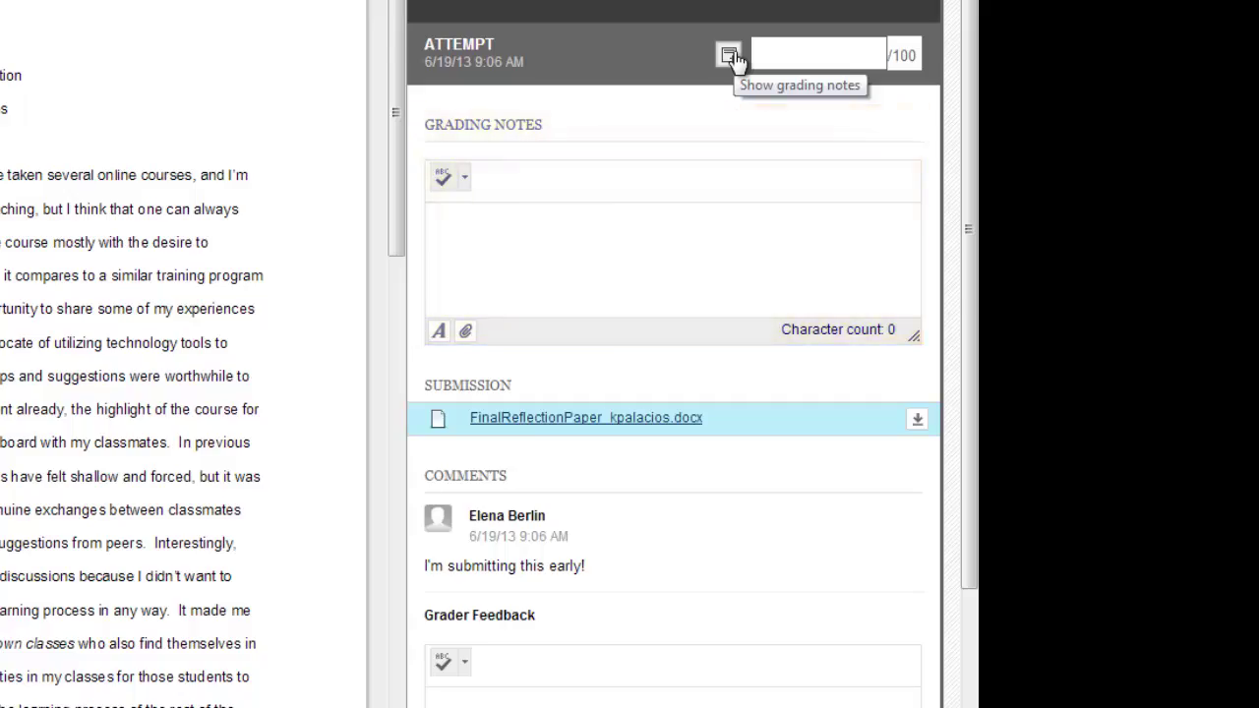
{"action": "left_click", "coordinate": [730, 56]}
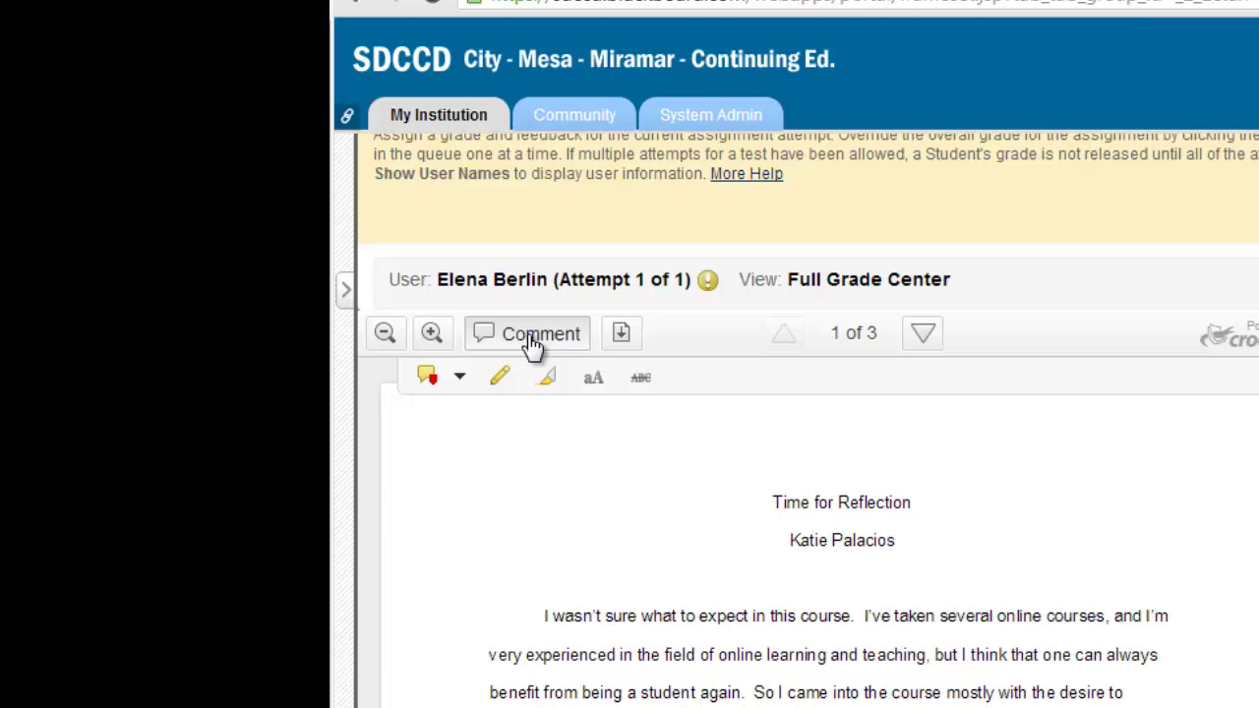
Step: With the annotation tools shown, add a point comment at the start of the first paragraph reading "This is a point comment."
{"action": "left_click", "coordinate": [531, 336]}
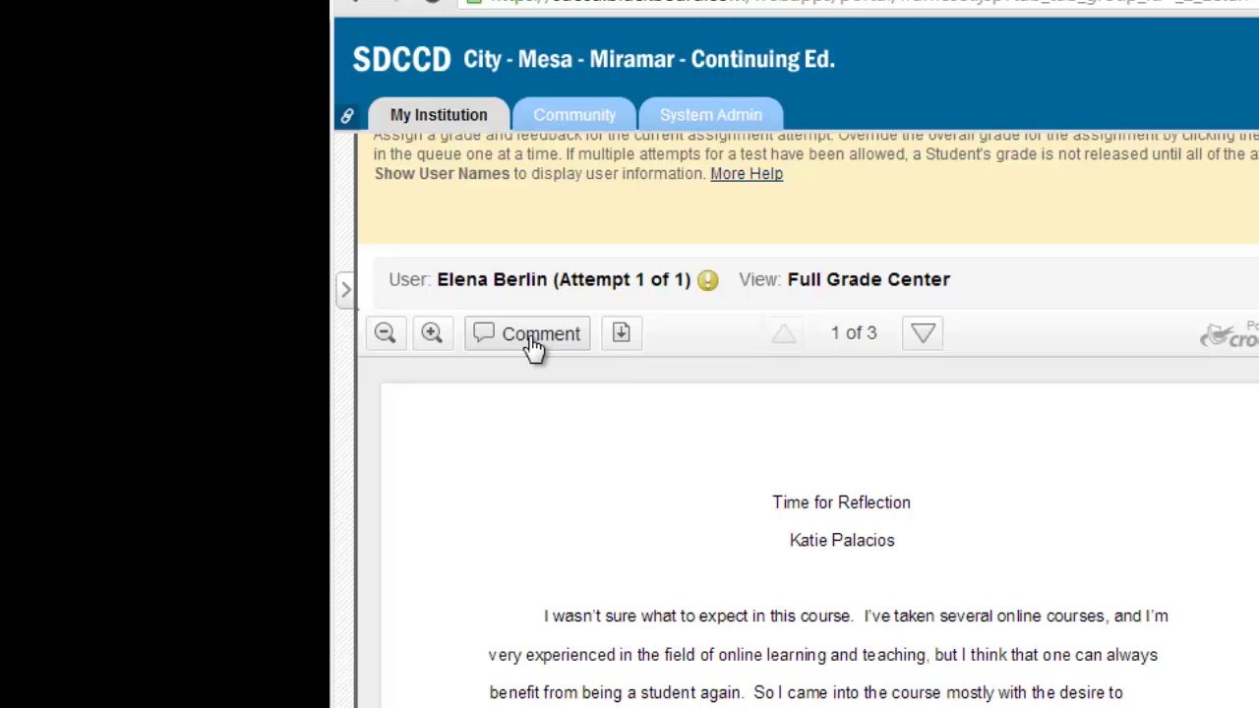
{"action": "left_click", "coordinate": [532, 336]}
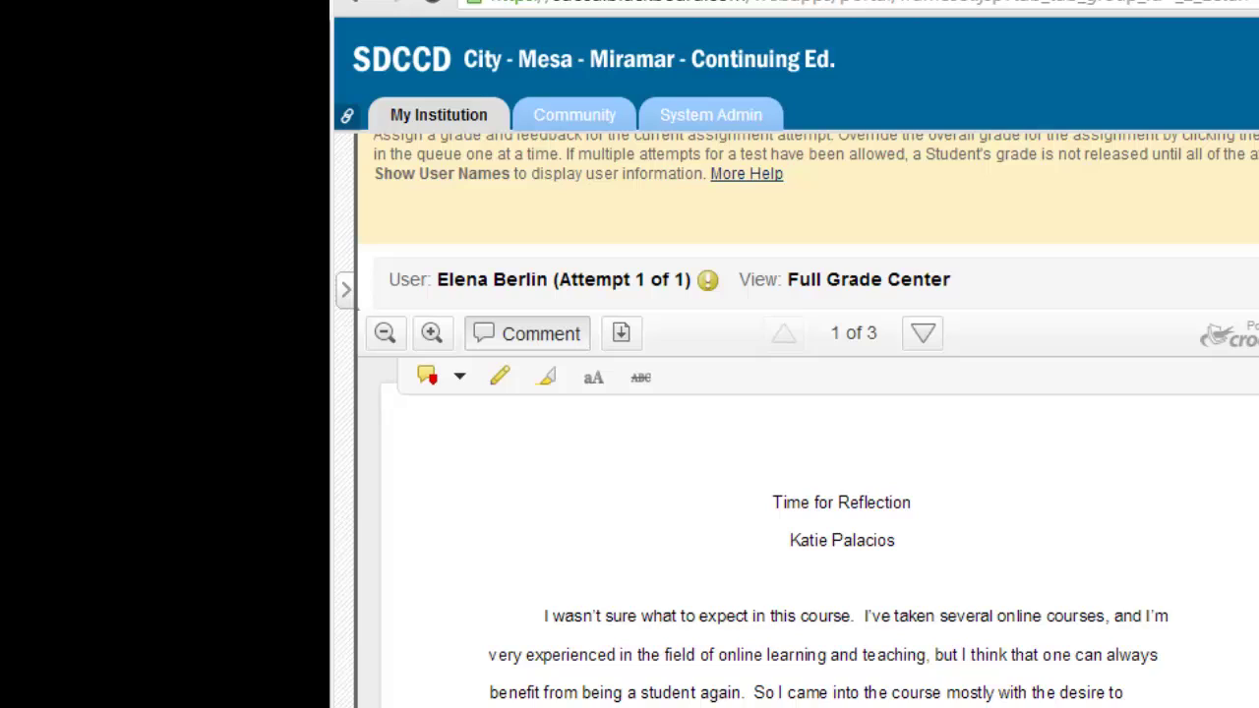
{"action": "left_click", "coordinate": [458, 378]}
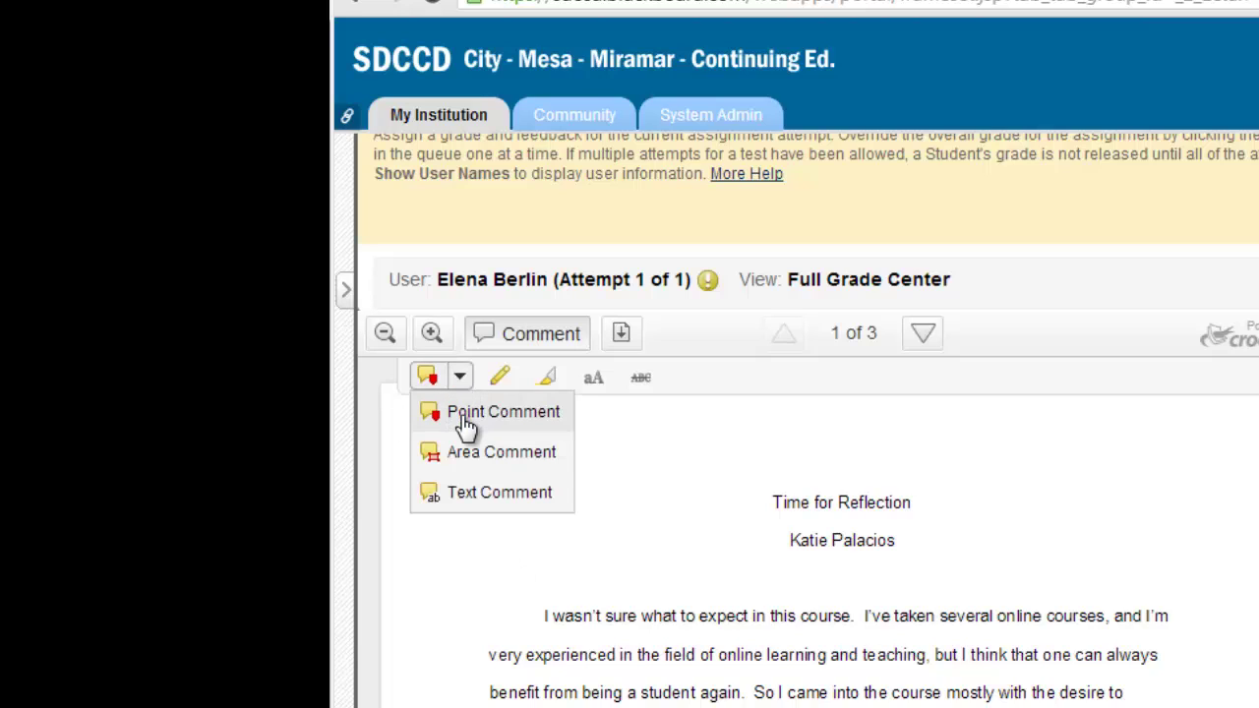
{"action": "left_click", "coordinate": [465, 419]}
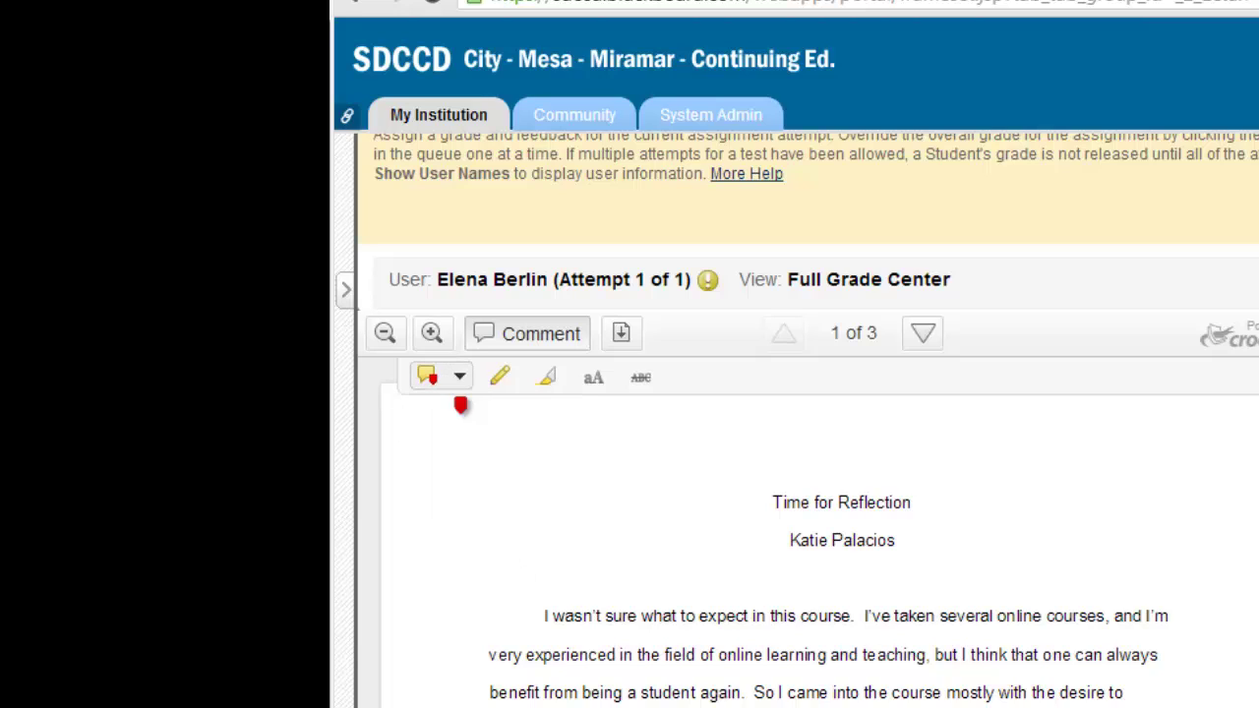
{"action": "left_click", "coordinate": [543, 610]}
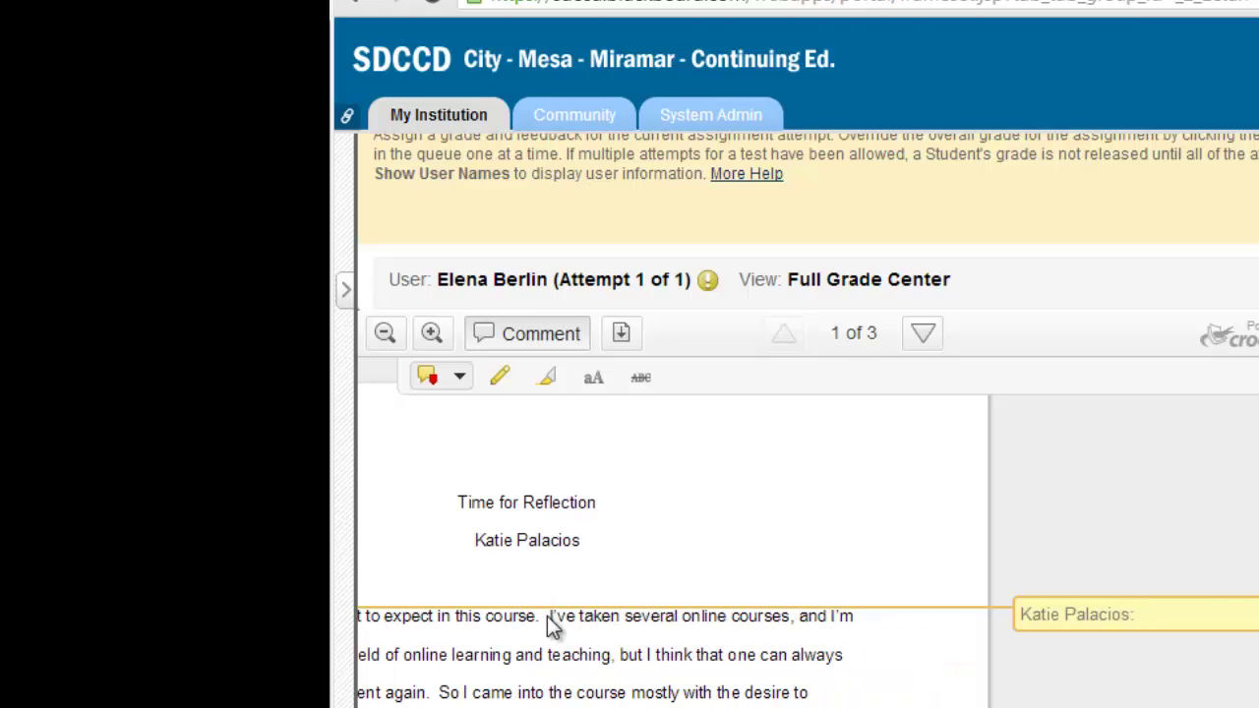
{"action": "type", "text": "This is a point comment."}
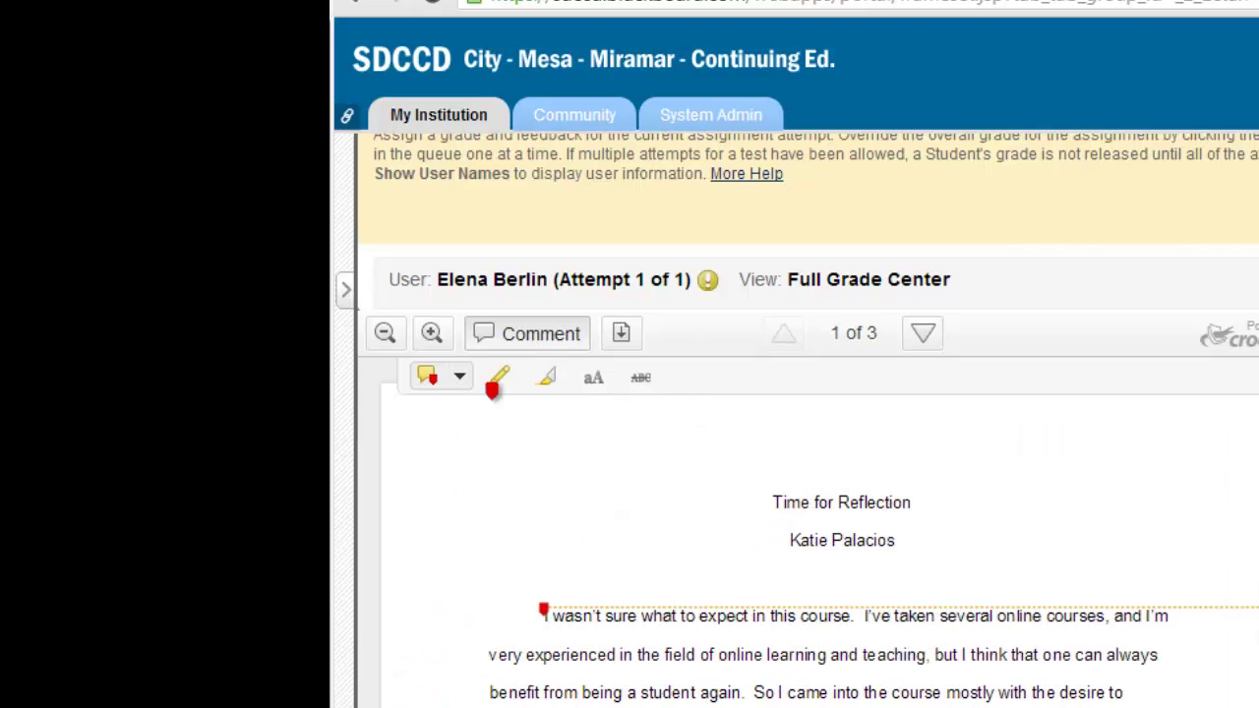
Step: Add an area comment around the paragraph's second line reading "this is an area comment."
{"action": "left_click", "coordinate": [459, 379]}
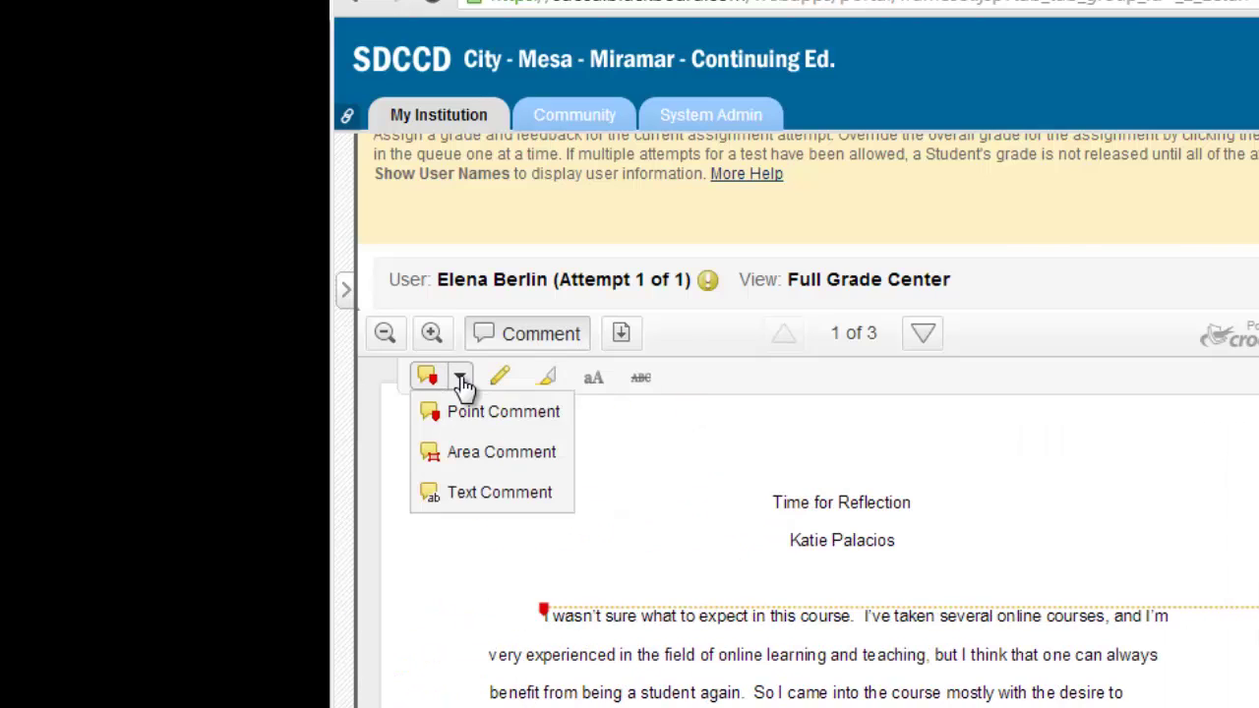
{"action": "left_click", "coordinate": [455, 454]}
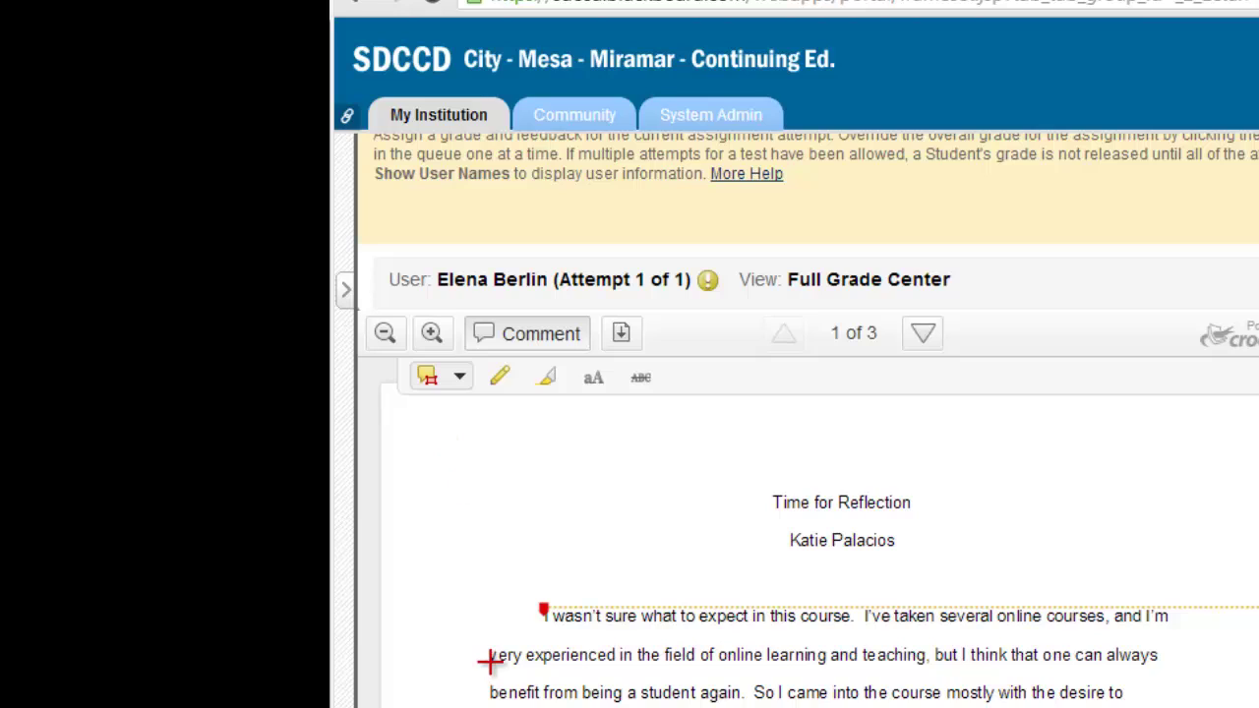
{"action": "left_click_drag", "start_coordinate": [486, 649], "coordinate": [1186, 673]}
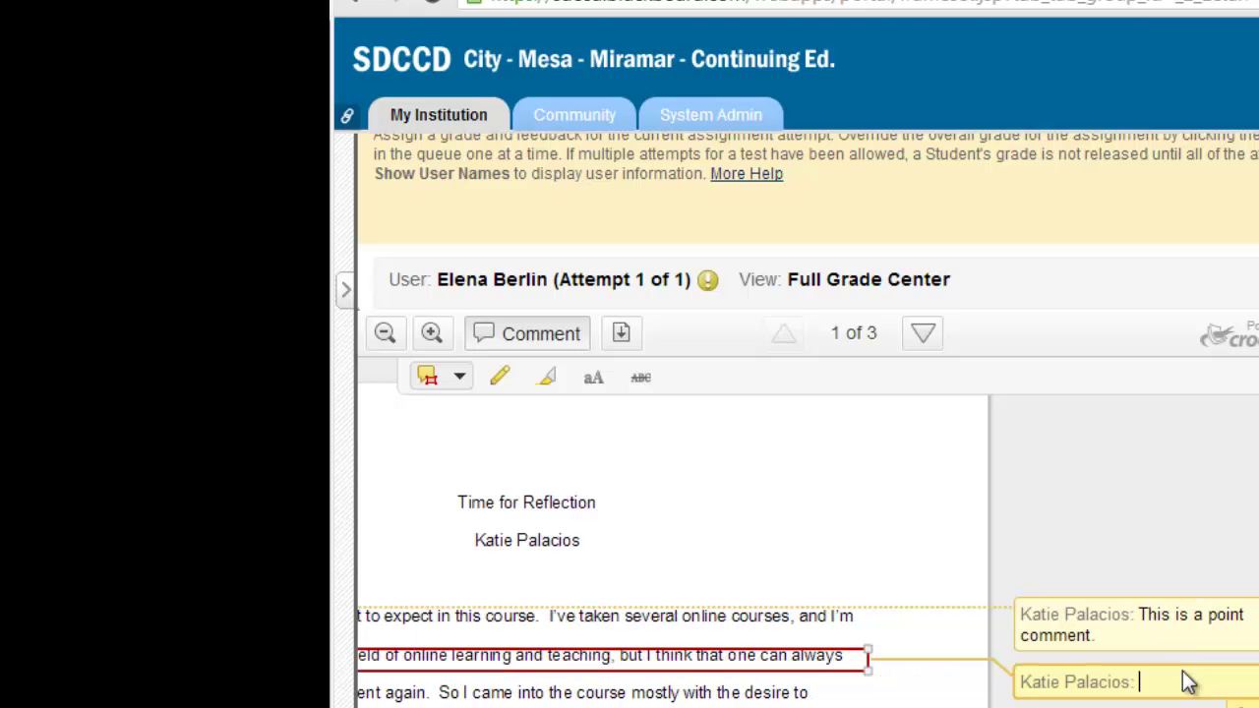
{"action": "type", "text": "this is an area o"}
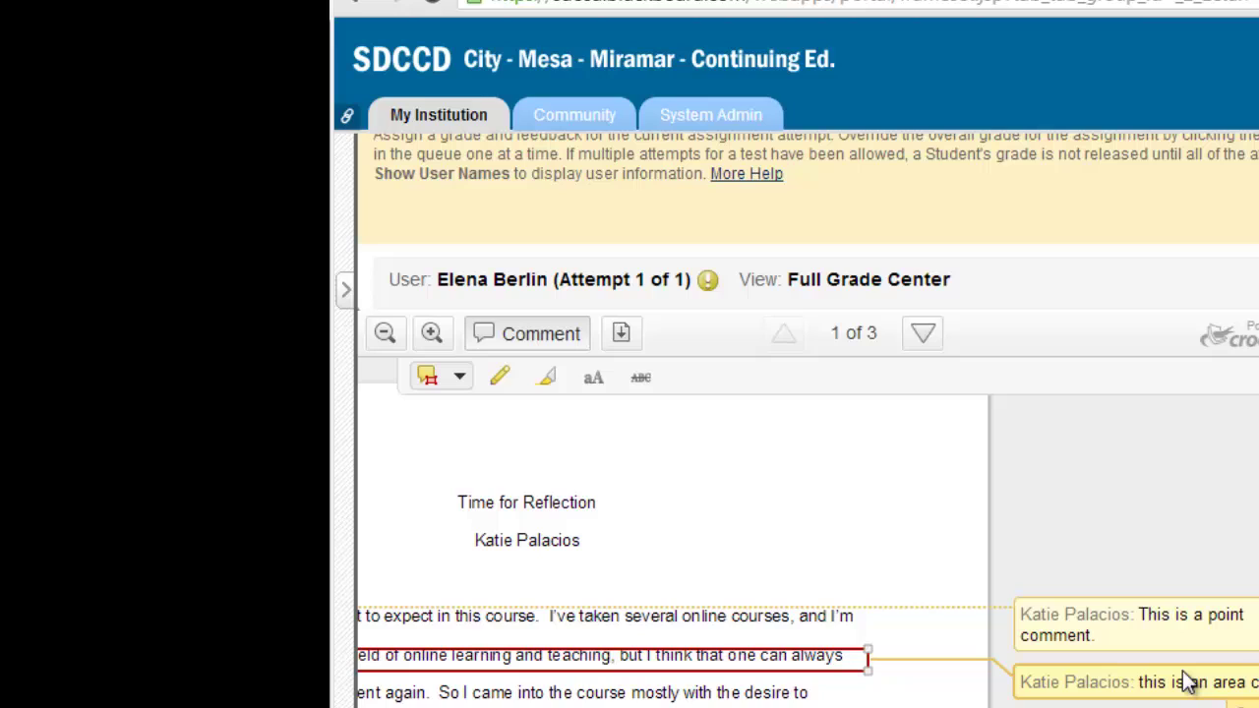
{"action": "type", "text": "omment"}
{"action": "mouse_move", "coordinate": [1213, 640]}
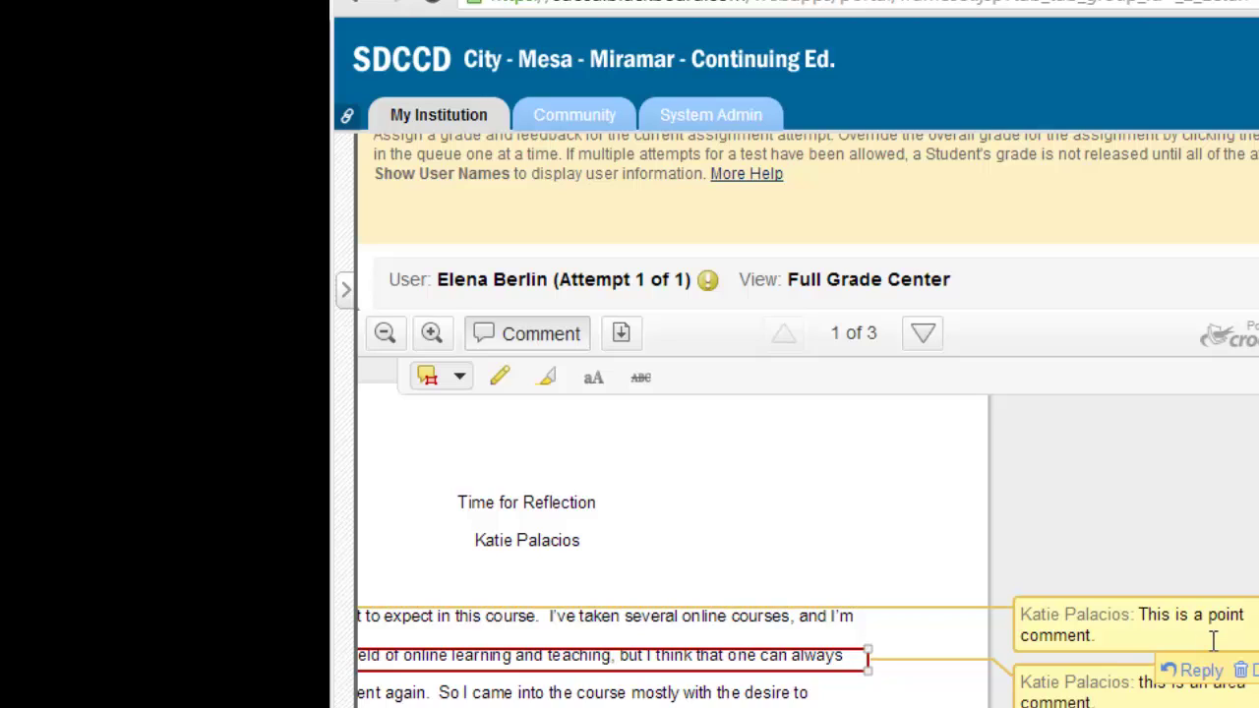
{"action": "left_click", "coordinate": [741, 671]}
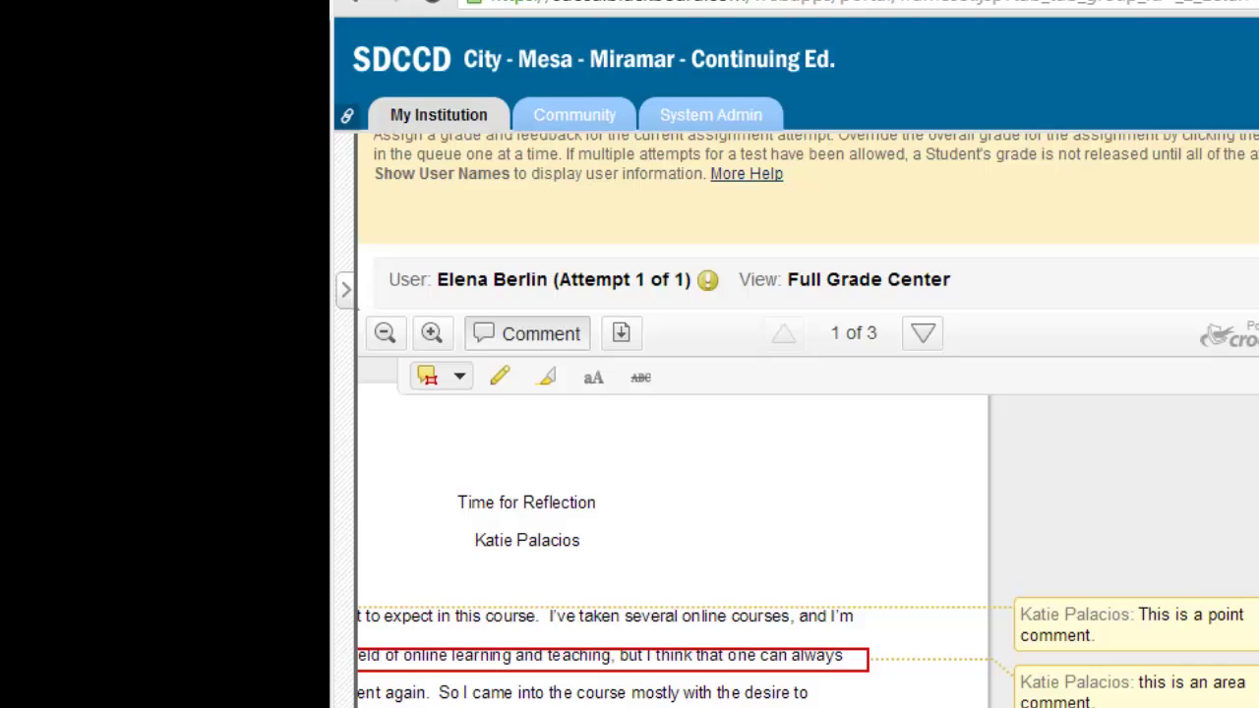
Step: Add a text comment on "benefit from being a student again" reading "This is a text comment."
{"action": "left_click", "coordinate": [459, 382]}
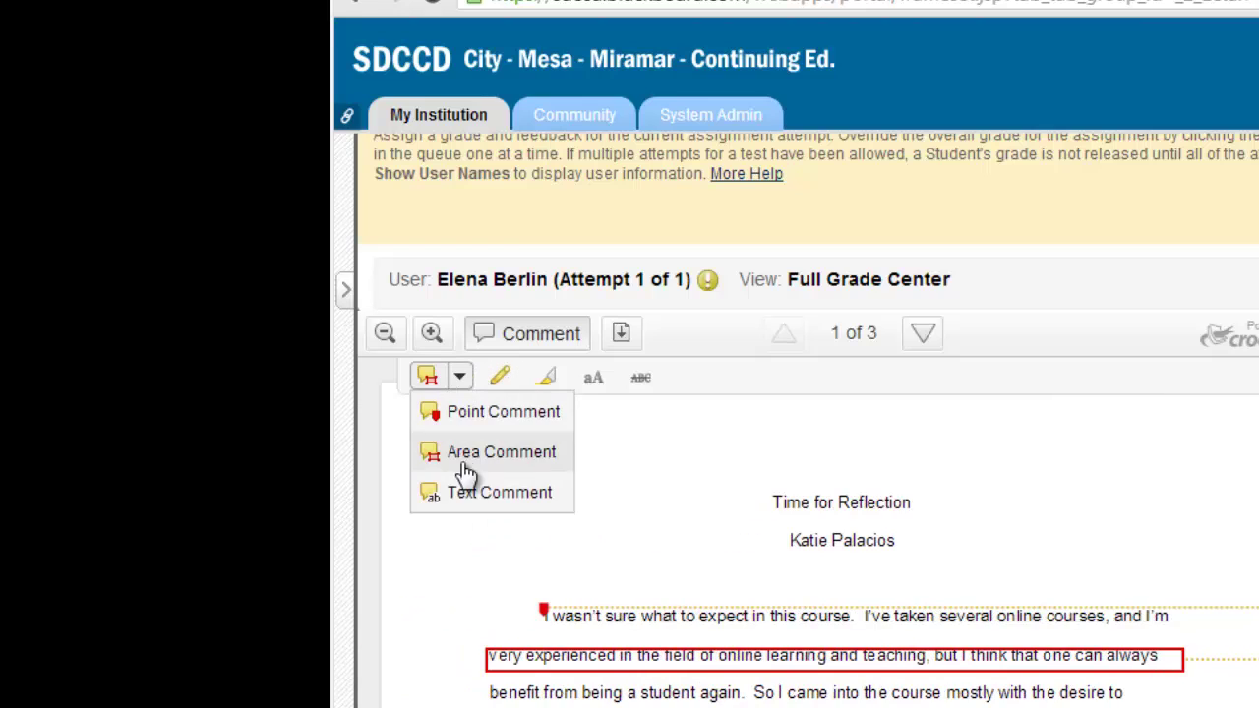
{"action": "left_click", "coordinate": [475, 490]}
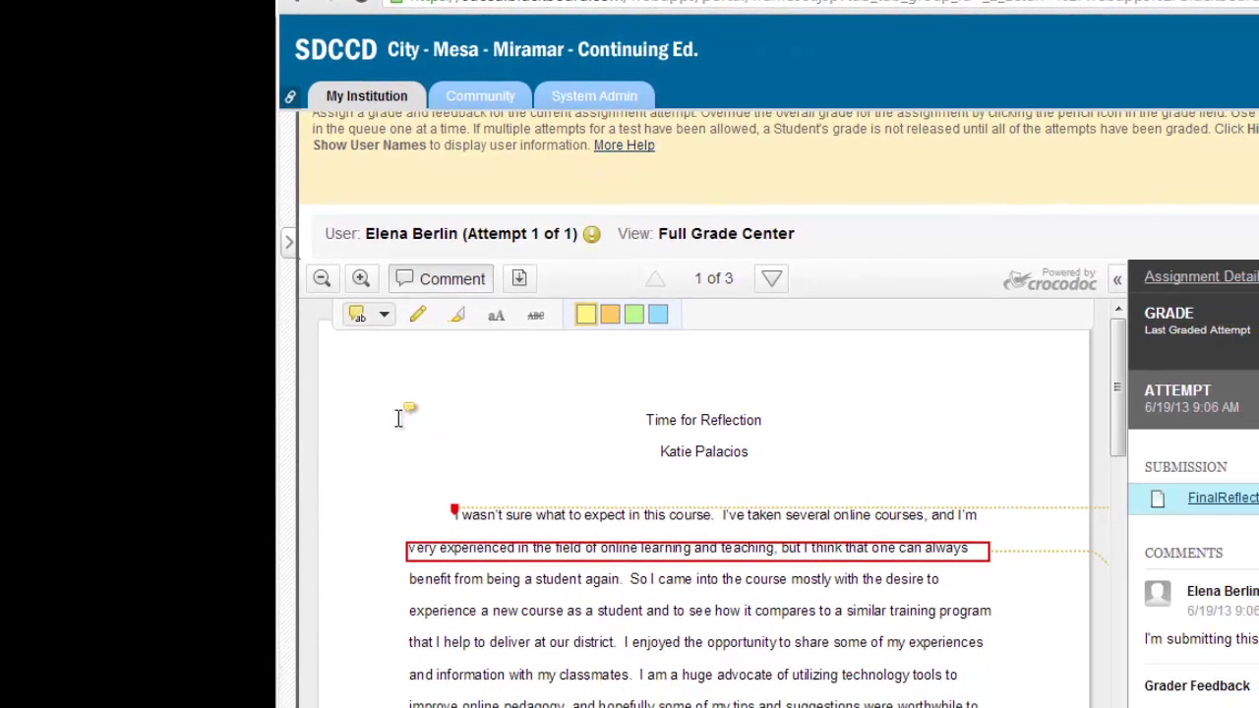
{"action": "left_click_drag", "start_coordinate": [486, 581], "coordinate": [556, 583]}
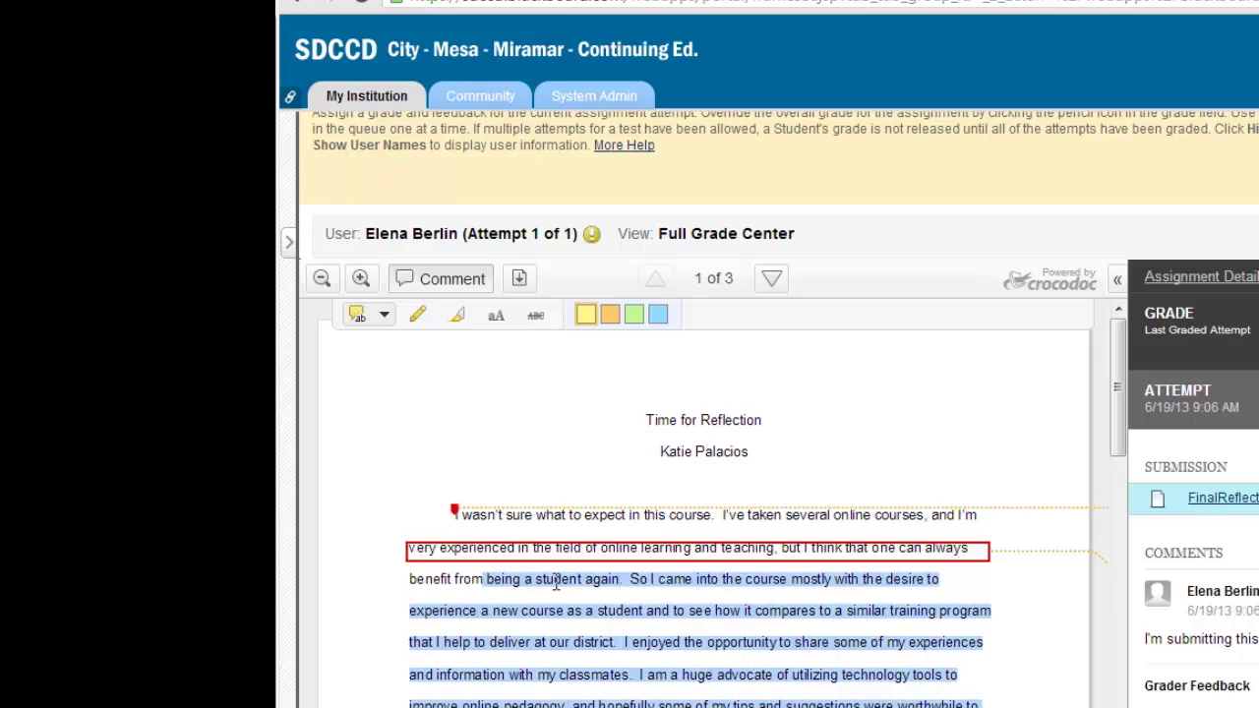
{"action": "left_click_drag", "start_coordinate": [416, 580], "coordinate": [622, 582]}
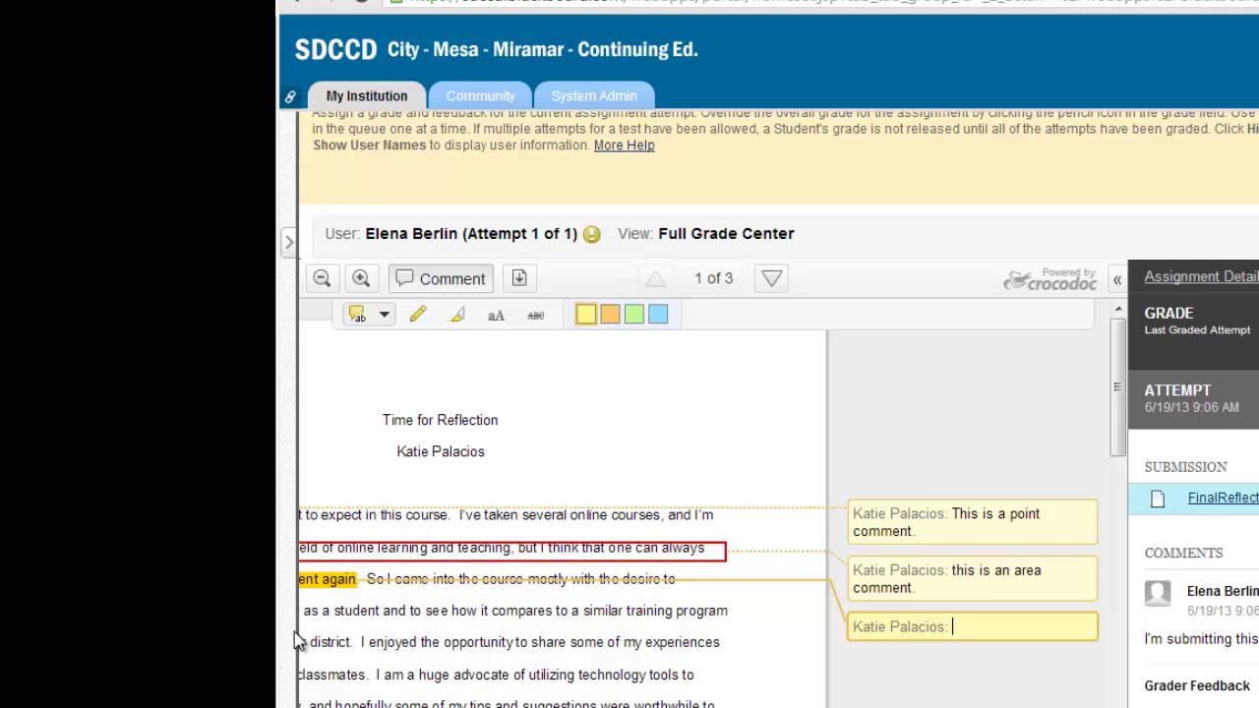
{"action": "type", "text": "This is a text comme"}
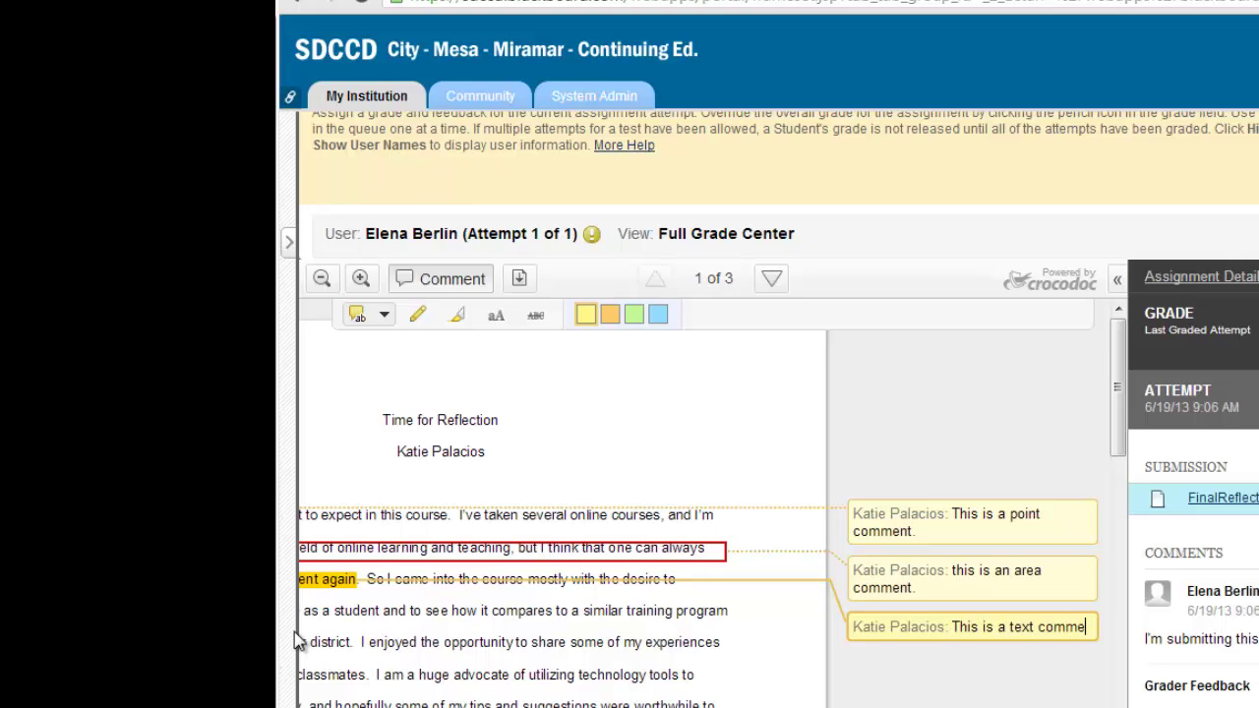
{"action": "type", "text": "nt."}
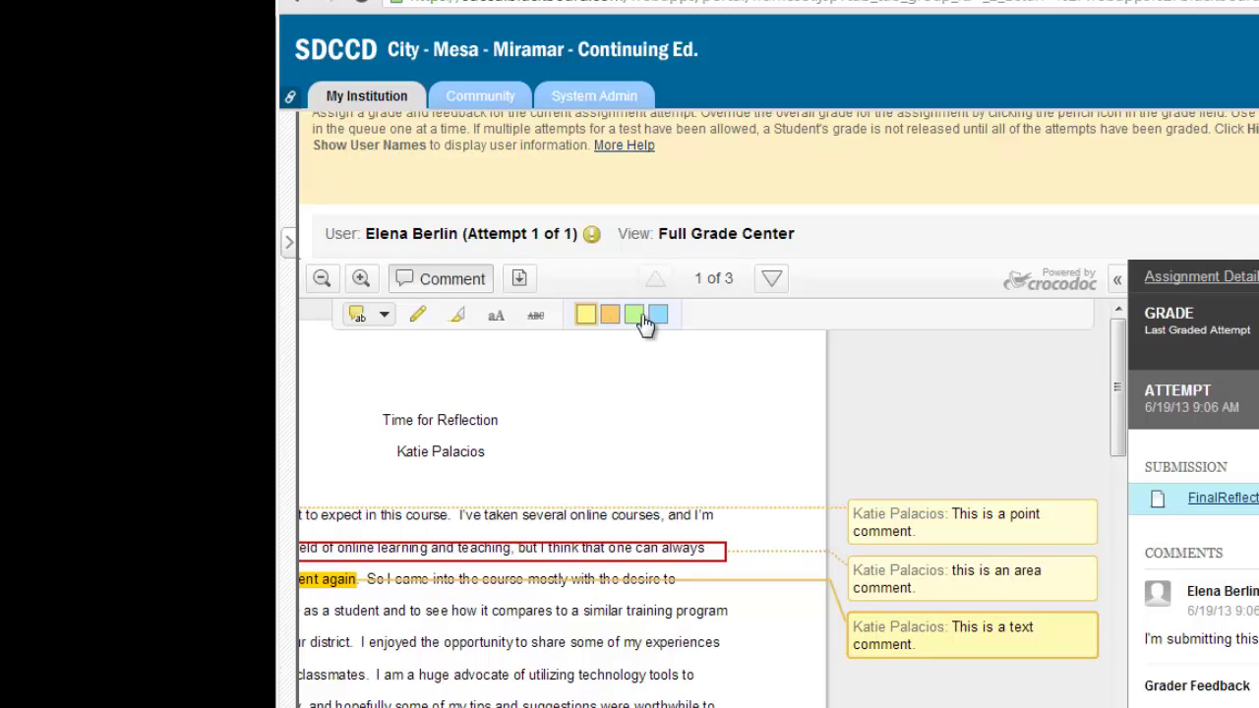
Step: Draw a black freehand line beneath the paragraph's fourth line with the drawing tool
{"action": "left_click", "coordinate": [421, 316]}
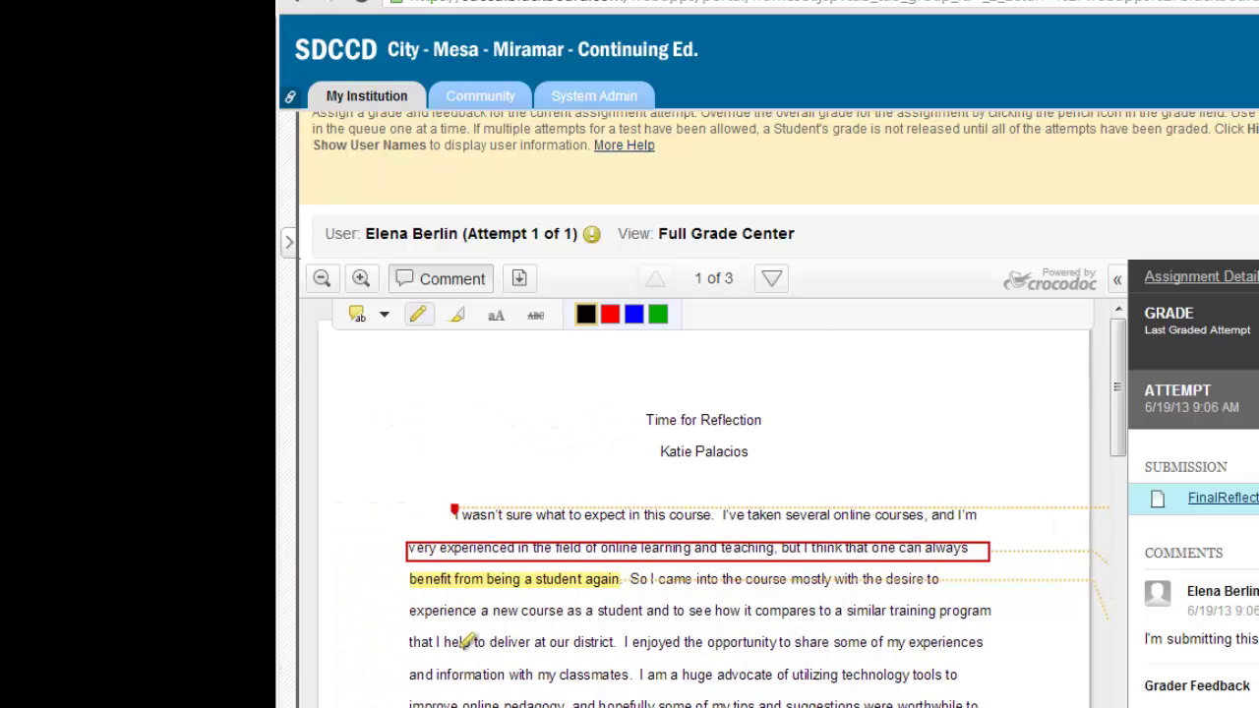
{"action": "mouse_move", "coordinate": [417, 626]}
{"action": "left_mouse_down"}
{"action": "mouse_move", "coordinate": [551, 627]}
{"action": "mouse_move", "coordinate": [591, 649]}
{"action": "mouse_move", "coordinate": [928, 615]}
{"action": "left_mouse_up"}
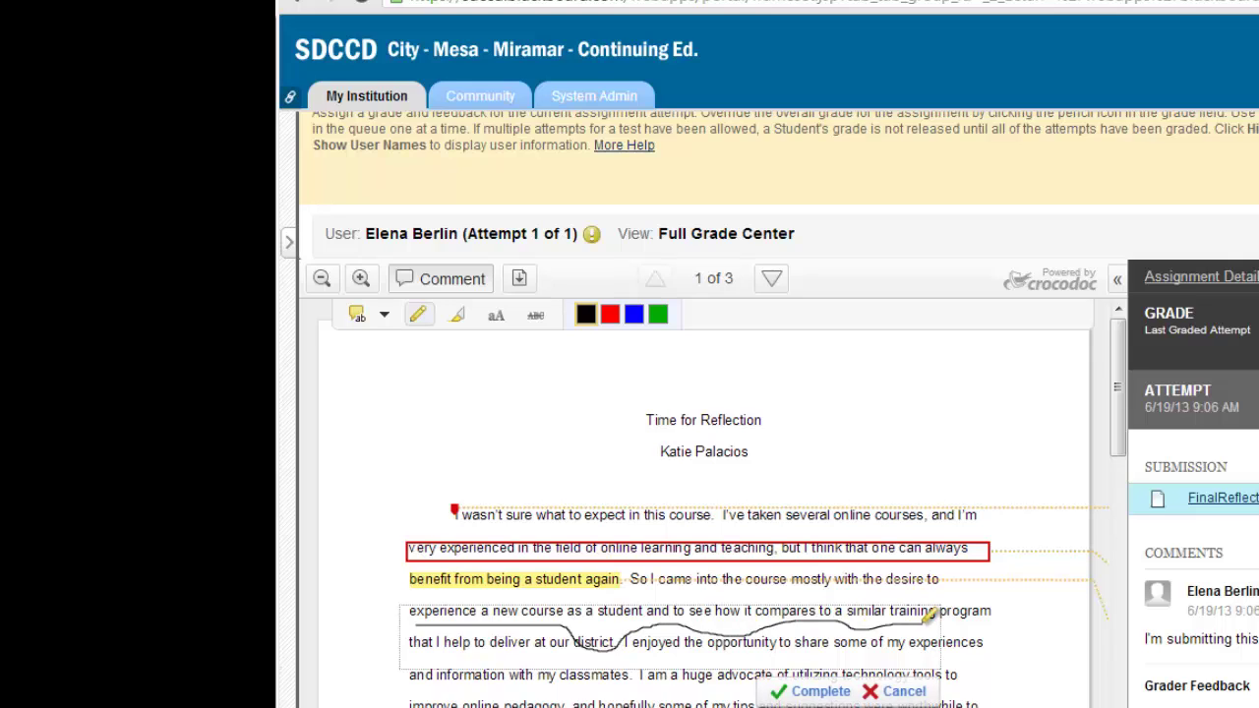
Step: Highlight "improve online pedagogy, and hopefully some" in yellow and "my tips and suggestions were" in blue
{"action": "left_click", "coordinate": [458, 315]}
{"action": "mouse_move", "coordinate": [416, 692]}
{"action": "left_mouse_down"}
{"action": "mouse_move", "coordinate": [984, 707]}
{"action": "mouse_move", "coordinate": [451, 705]}
{"action": "left_mouse_up"}
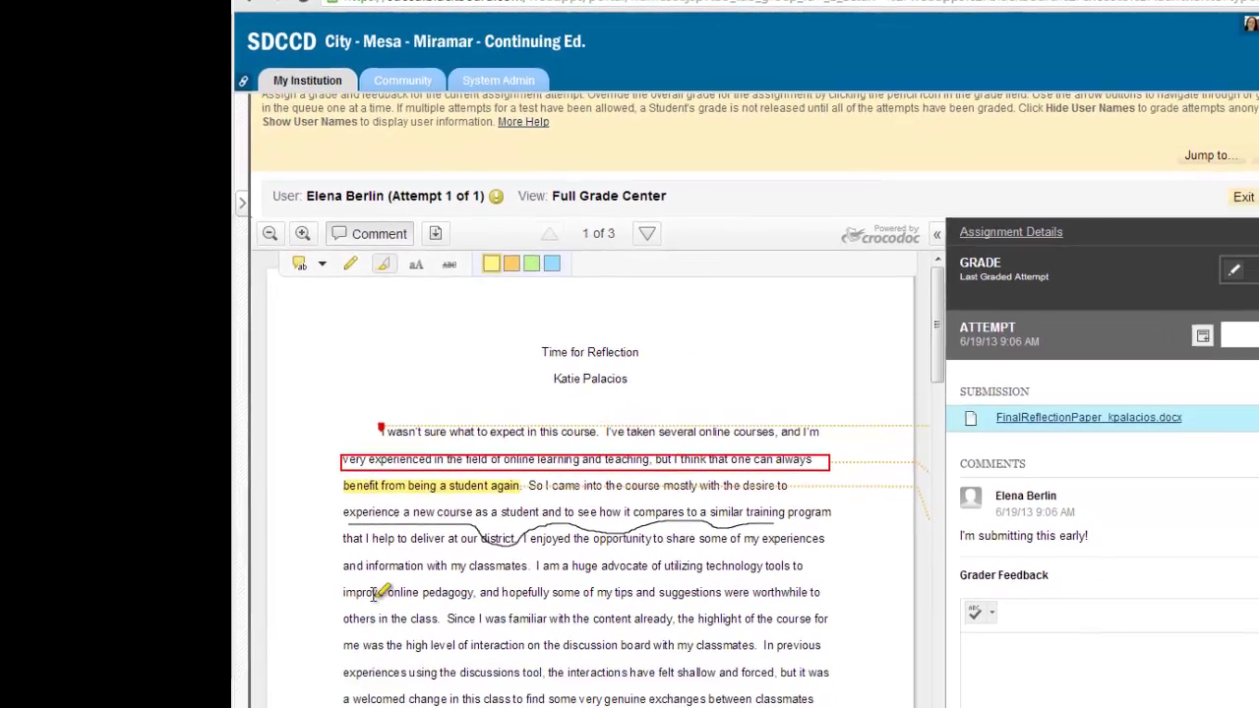
{"action": "mouse_move", "coordinate": [345, 594]}
{"action": "left_mouse_down"}
{"action": "mouse_move", "coordinate": [689, 679]}
{"action": "mouse_move", "coordinate": [629, 593]}
{"action": "mouse_move", "coordinate": [578, 594]}
{"action": "mouse_move", "coordinate": [759, 594]}
{"action": "left_mouse_up"}
{"action": "left_click", "coordinate": [548, 262]}
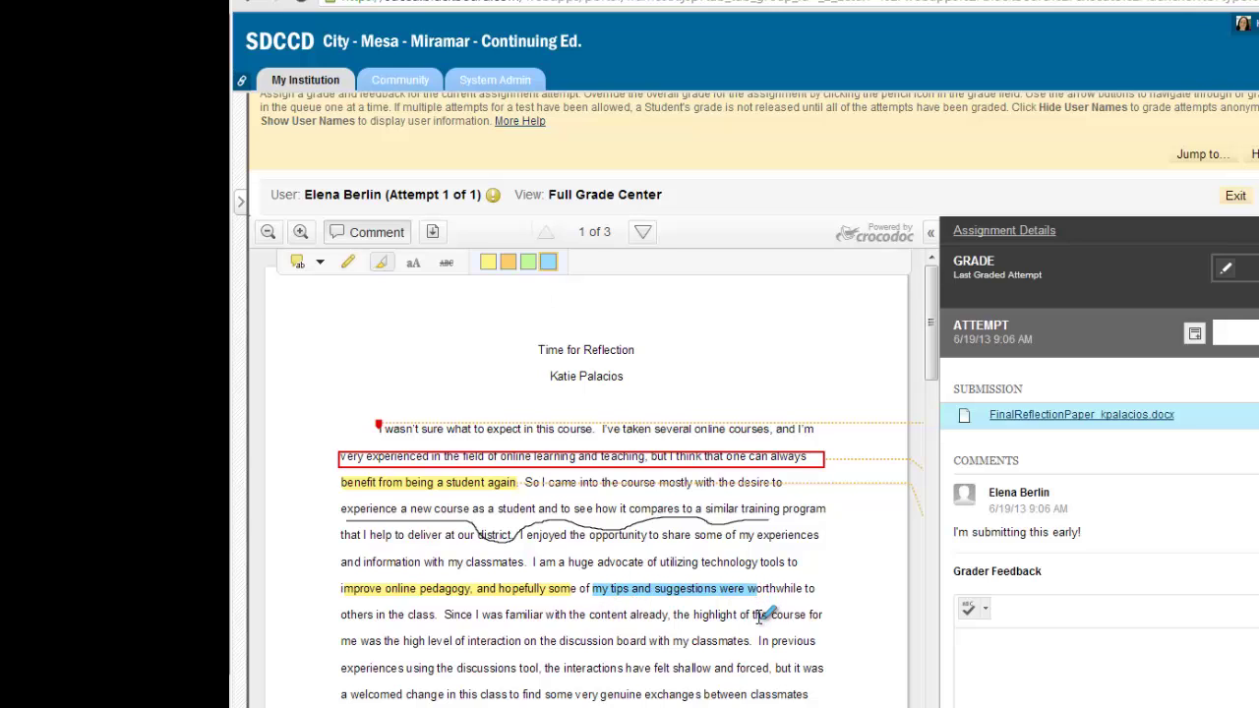
Step: Add the text annotation "Here is the text tool." near the page's right margin and move it up slightly
{"action": "left_click", "coordinate": [413, 264]}
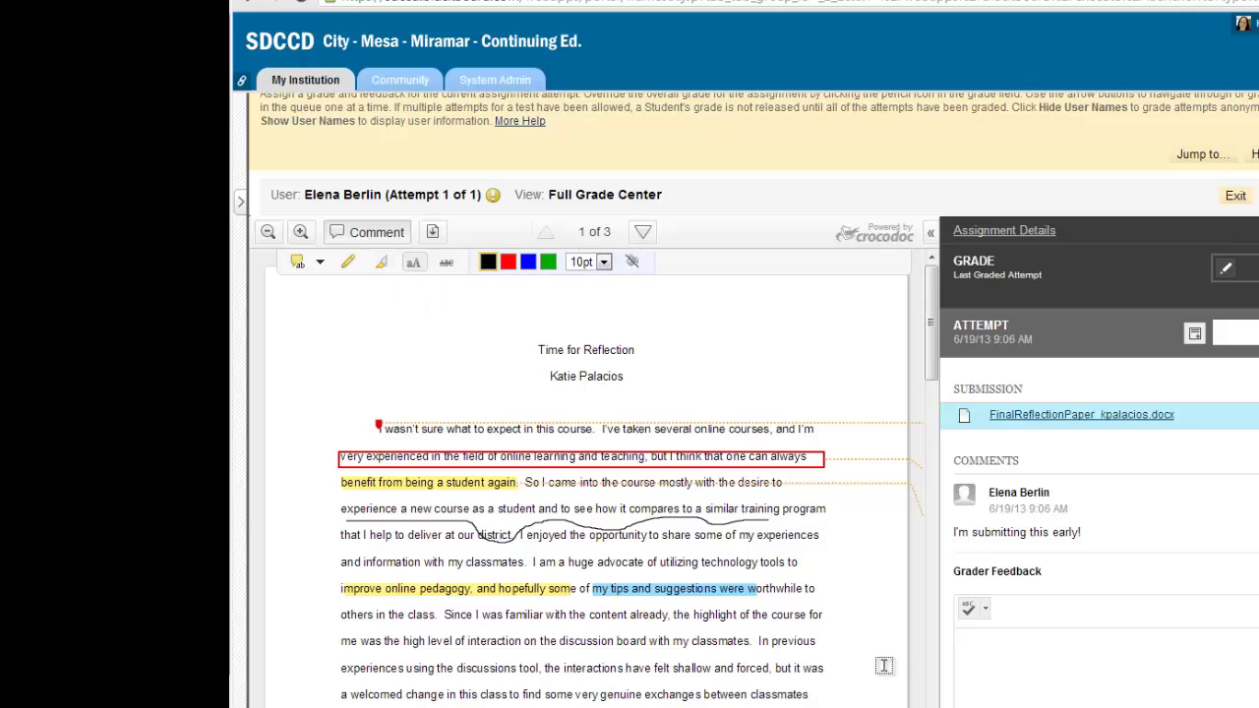
{"action": "left_click", "coordinate": [771, 608]}
{"action": "type", "text": "Here is the text t"}
{"action": "type", "text": "ool."}
{"action": "left_click_drag", "start_coordinate": [855, 603], "coordinate": [867, 559]}
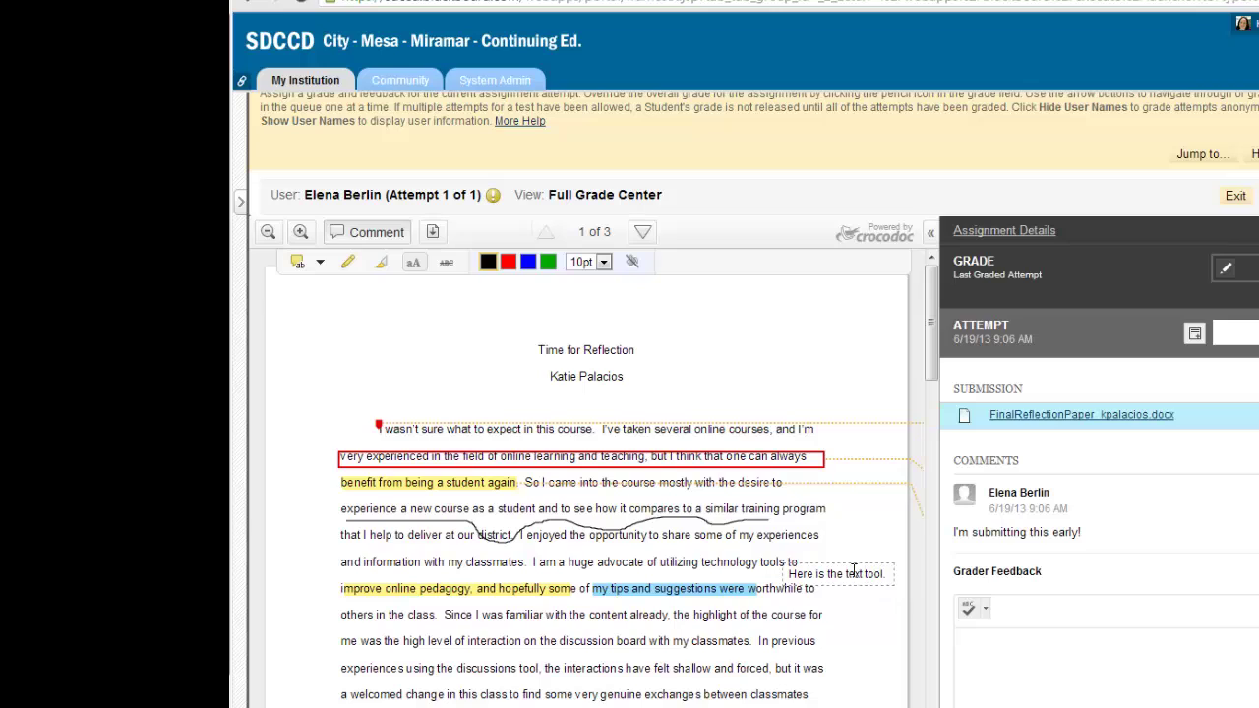
Step: Set the text annotation to 18pt and red
{"action": "left_click_drag", "start_coordinate": [890, 575], "coordinate": [775, 544]}
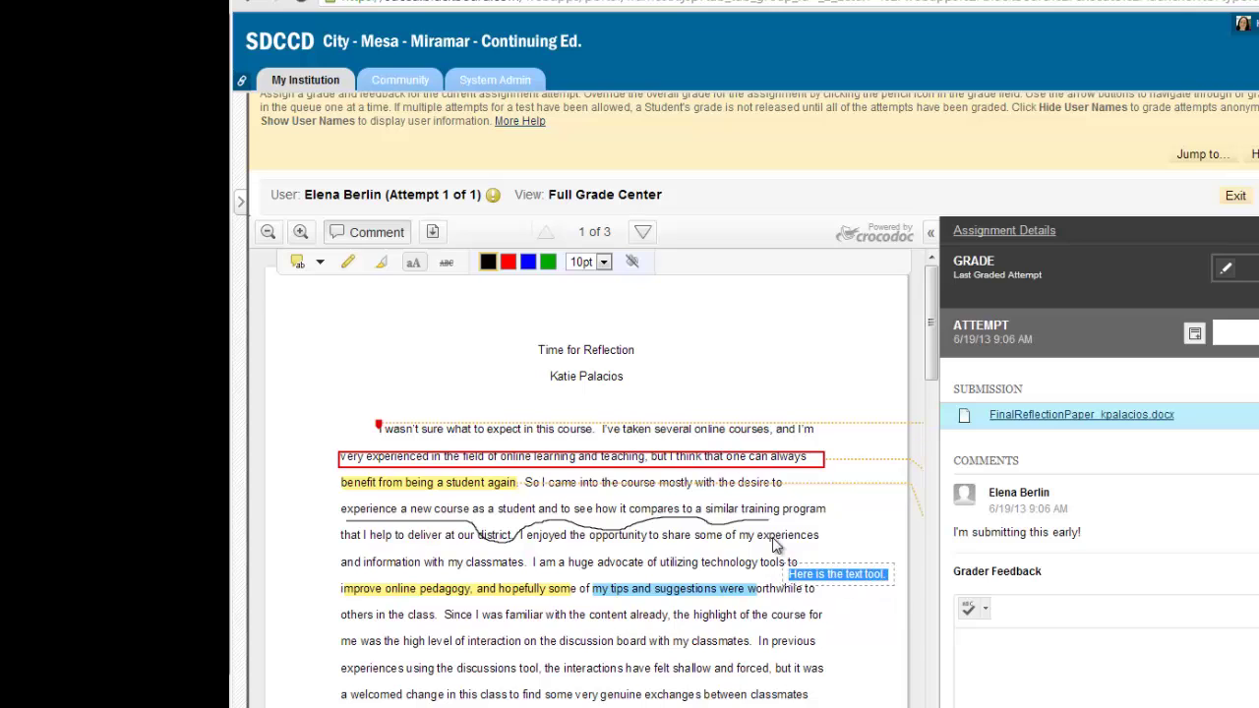
{"action": "left_click", "coordinate": [604, 261]}
{"action": "left_click", "coordinate": [589, 345]}
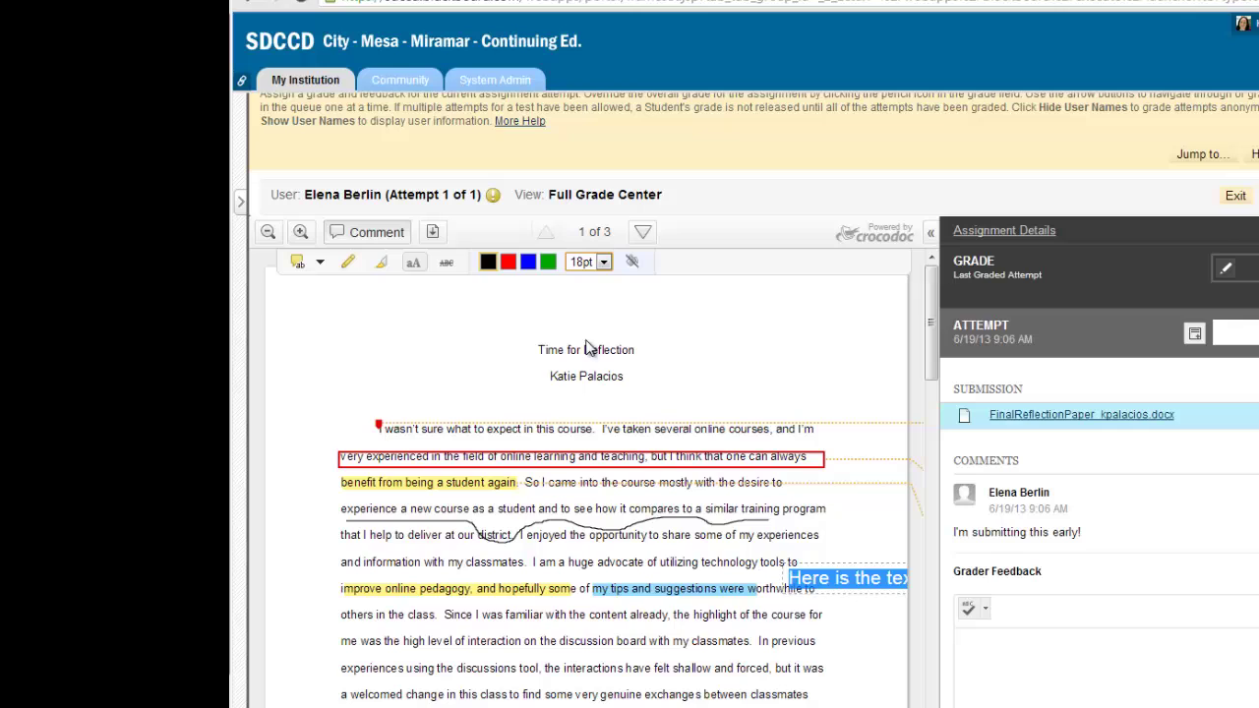
{"action": "left_click", "coordinate": [508, 261]}
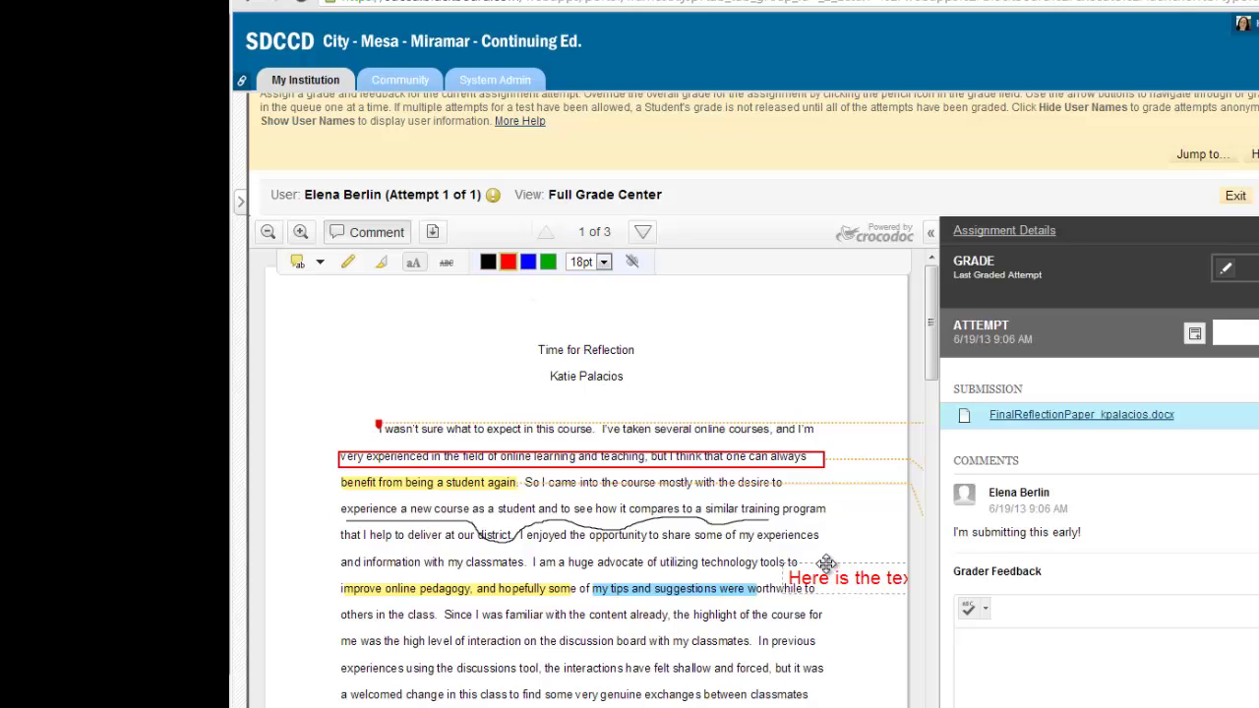
Step: Move the red text annotation to the blank space above the document's title and finish editing it
{"action": "mouse_move", "coordinate": [827, 563]}
{"action": "left_mouse_down"}
{"action": "mouse_move", "coordinate": [702, 459]}
{"action": "mouse_move", "coordinate": [374, 305]}
{"action": "left_mouse_up"}
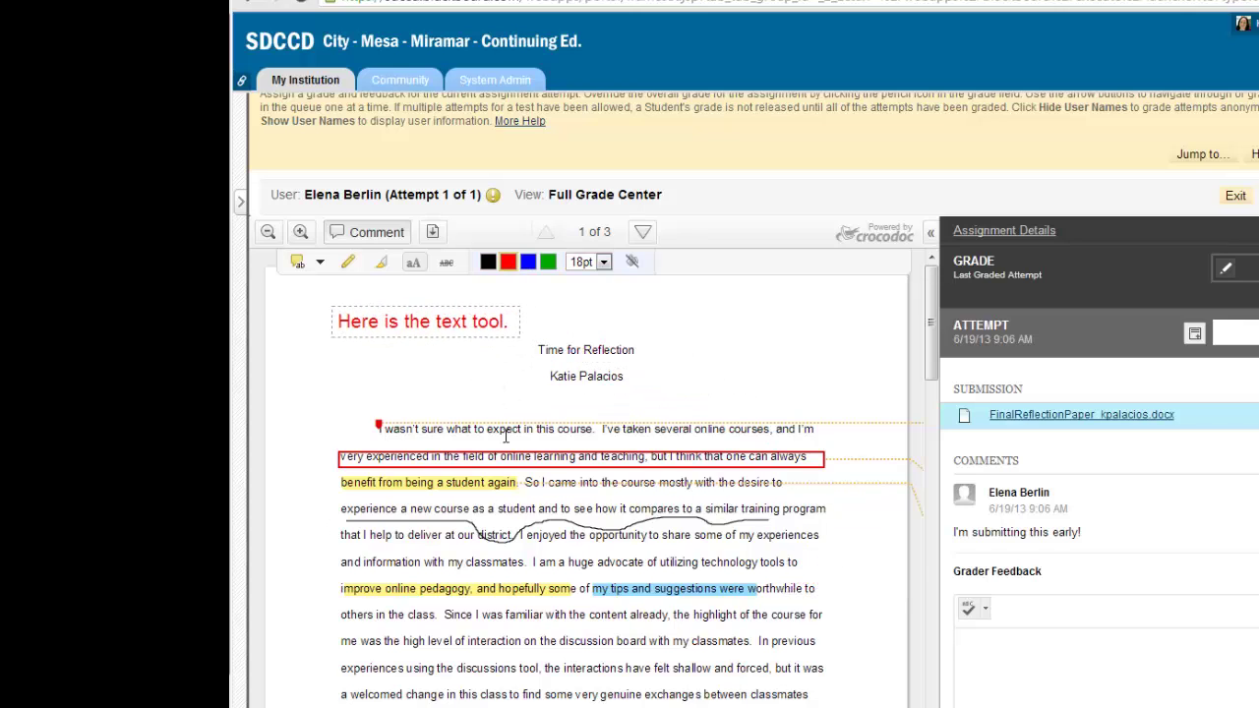
{"action": "left_click", "coordinate": [450, 539]}
Step: Strike out "of interaction on the discussion" in the paragraph and show the list of comments and markups
{"action": "left_click", "coordinate": [448, 264]}
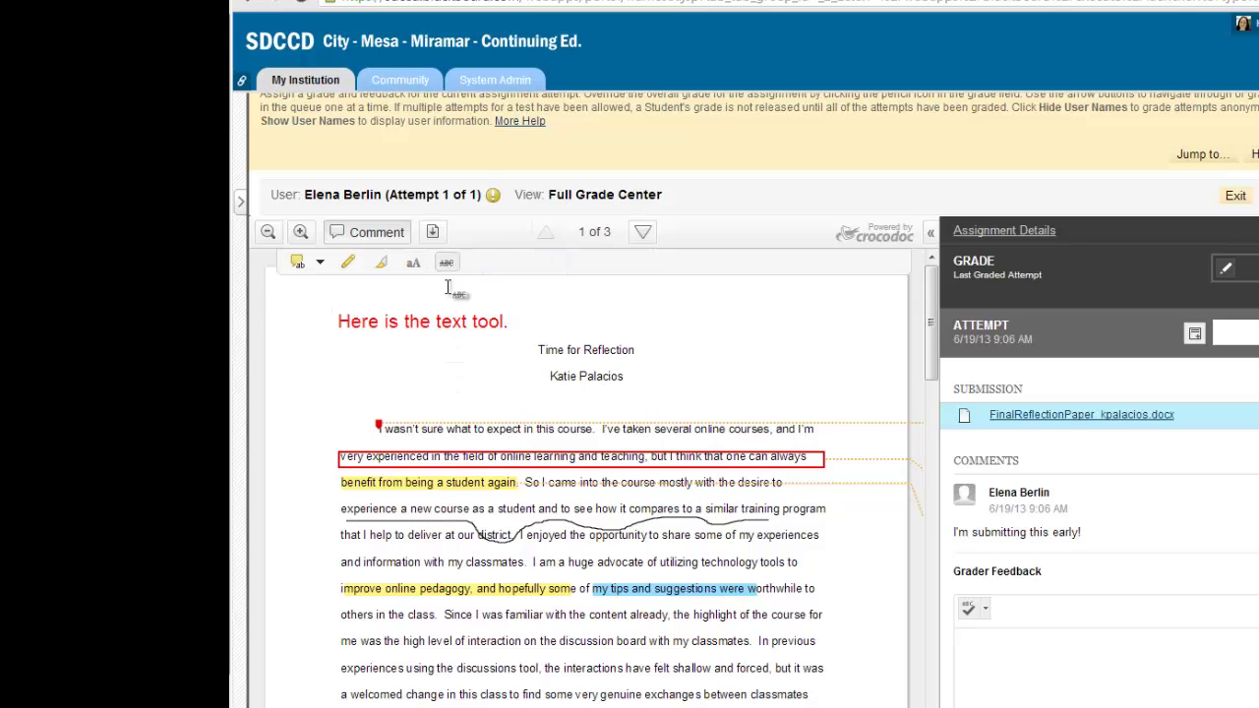
{"action": "left_click_drag", "start_coordinate": [454, 641], "coordinate": [615, 641]}
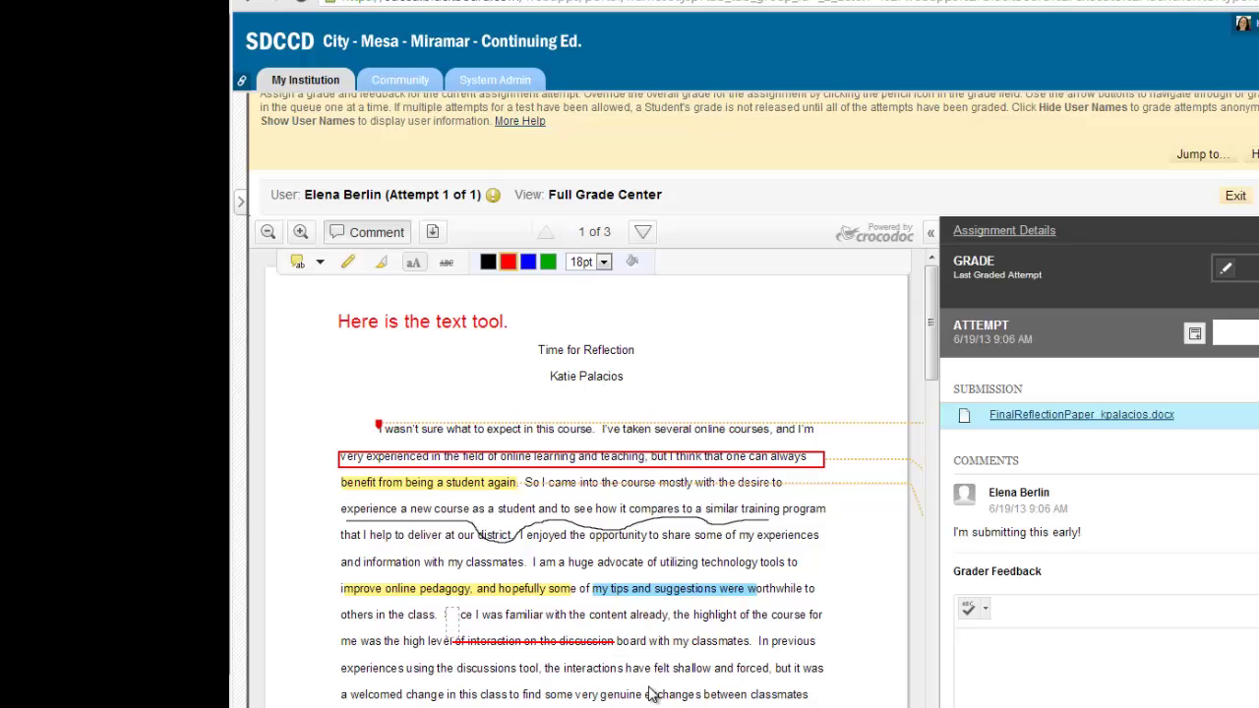
{"action": "left_click", "coordinate": [654, 654]}
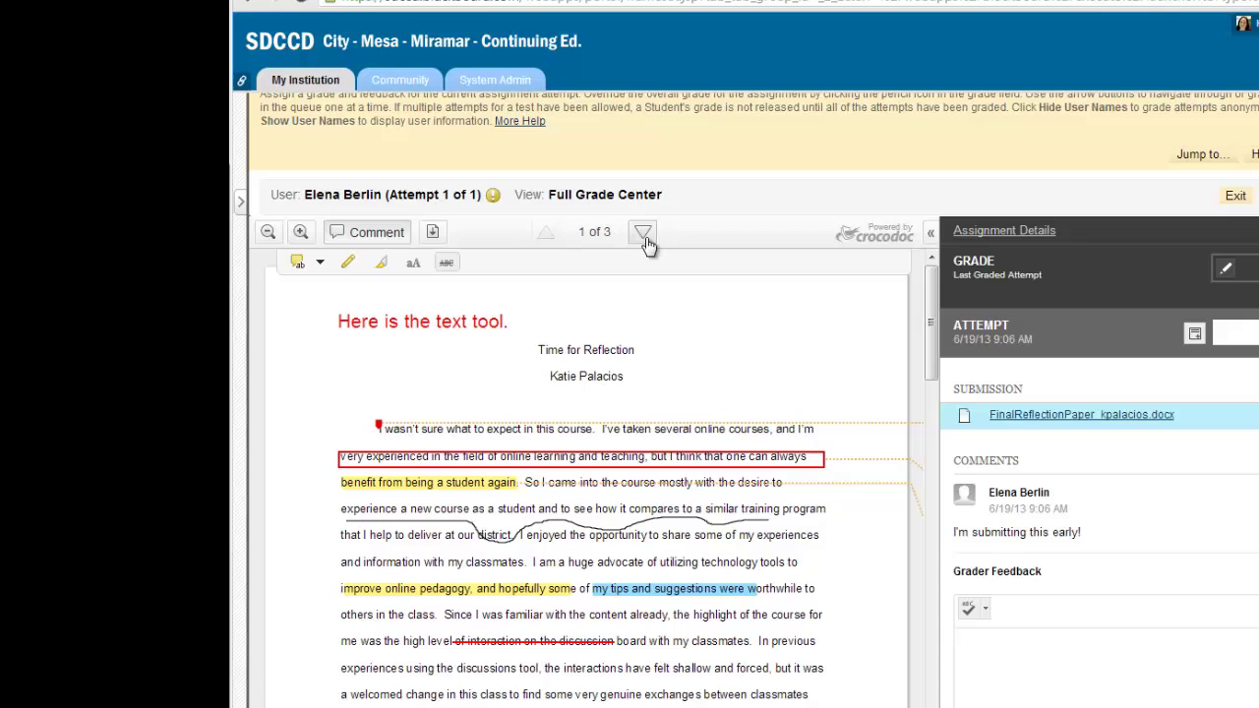
{"action": "left_click", "coordinate": [932, 236]}
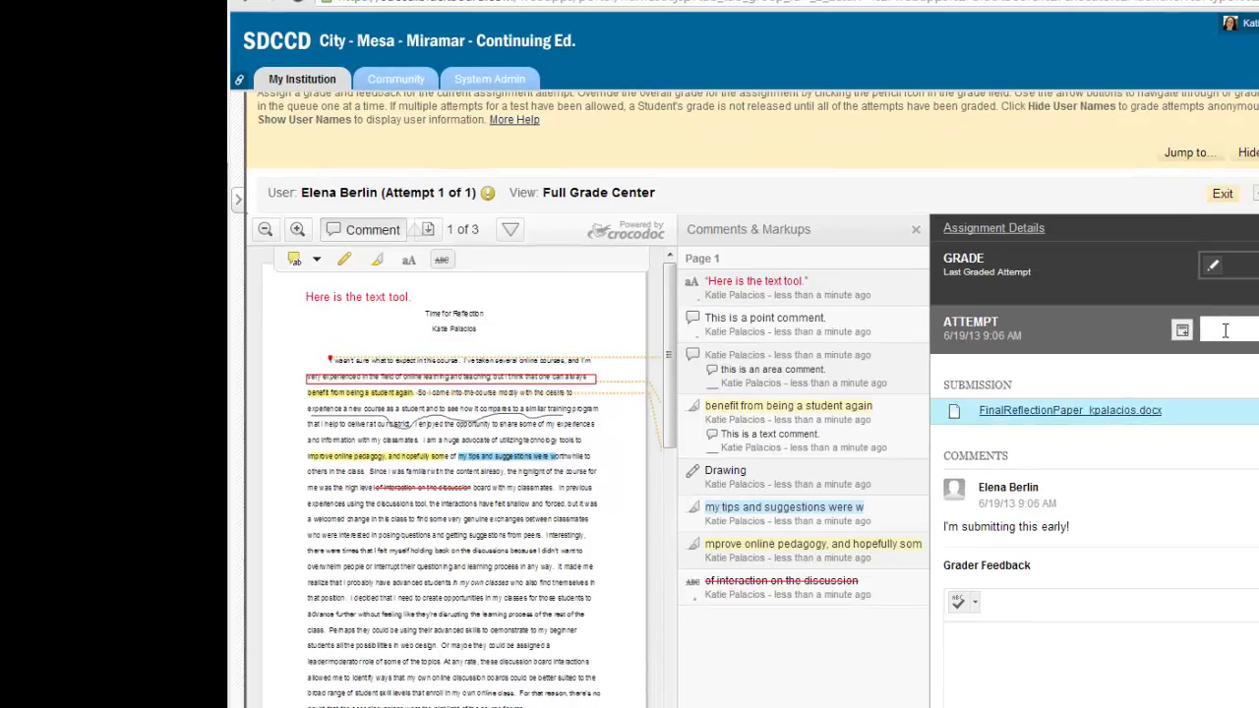
Step: Set the attempt's grade to 80 and add the grading note "notes for other instructors."
{"action": "left_click", "coordinate": [1225, 330]}
{"action": "type", "text": "80"}
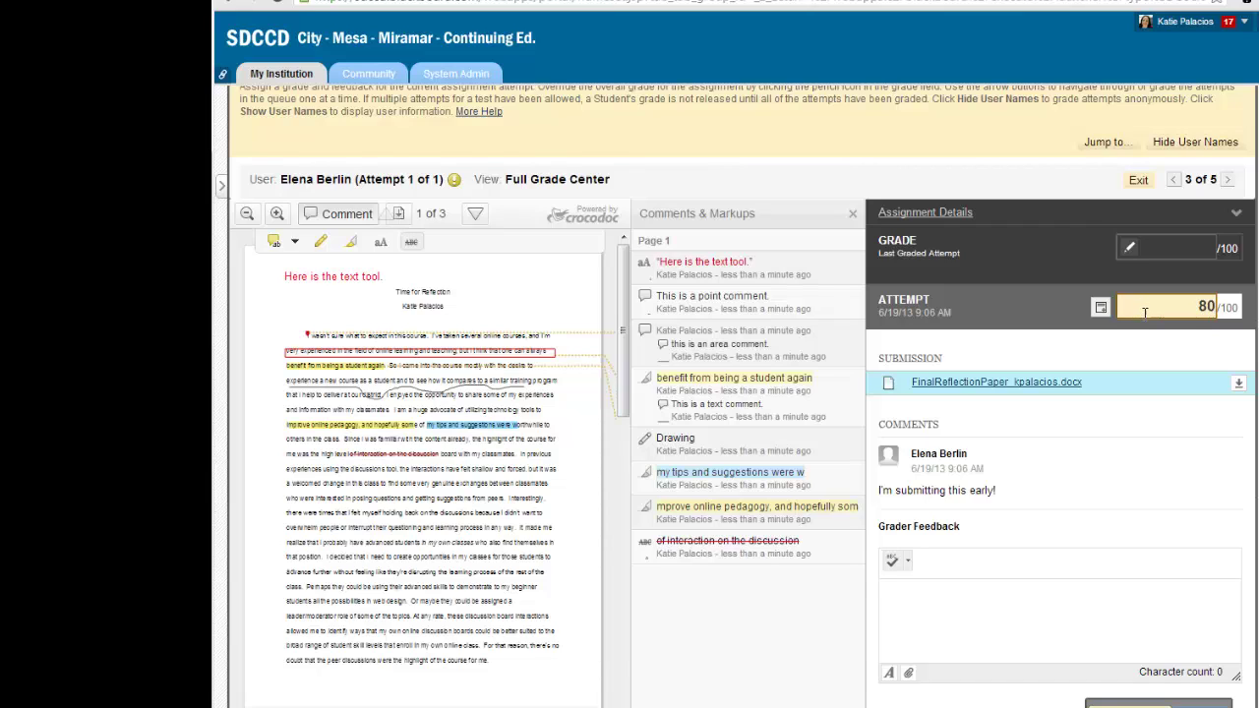
{"action": "left_click", "coordinate": [1101, 306]}
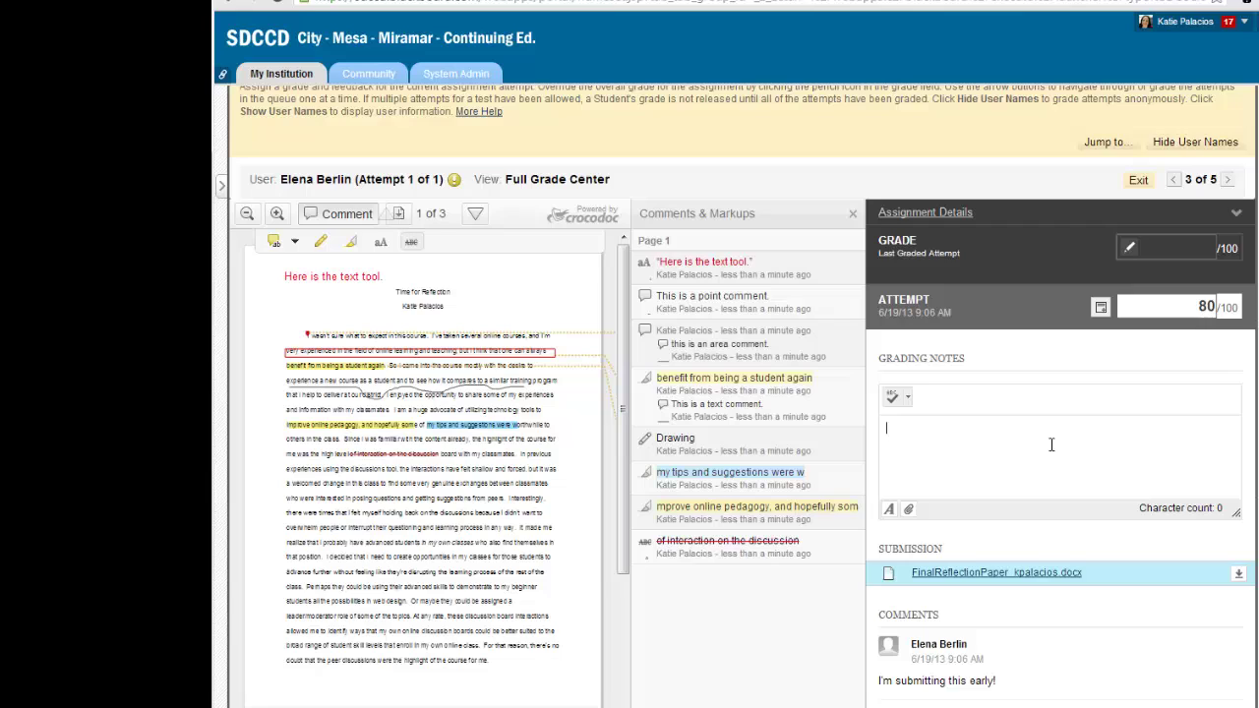
{"action": "type", "text": "notes for other instructors."}
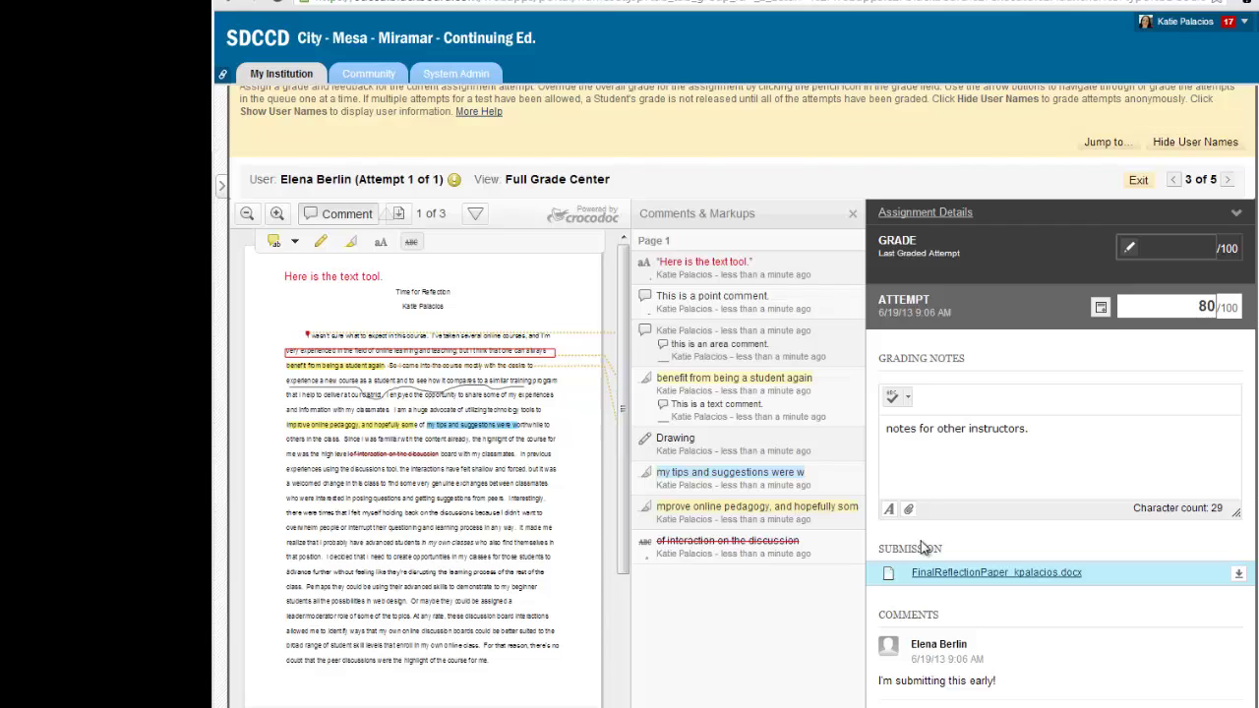
Step: Enter the grader feedback "here are the comments for my students." and submit the grade
{"action": "scroll", "coordinate": [943, 588], "scroll_direction": "down", "scroll_amount": 2}
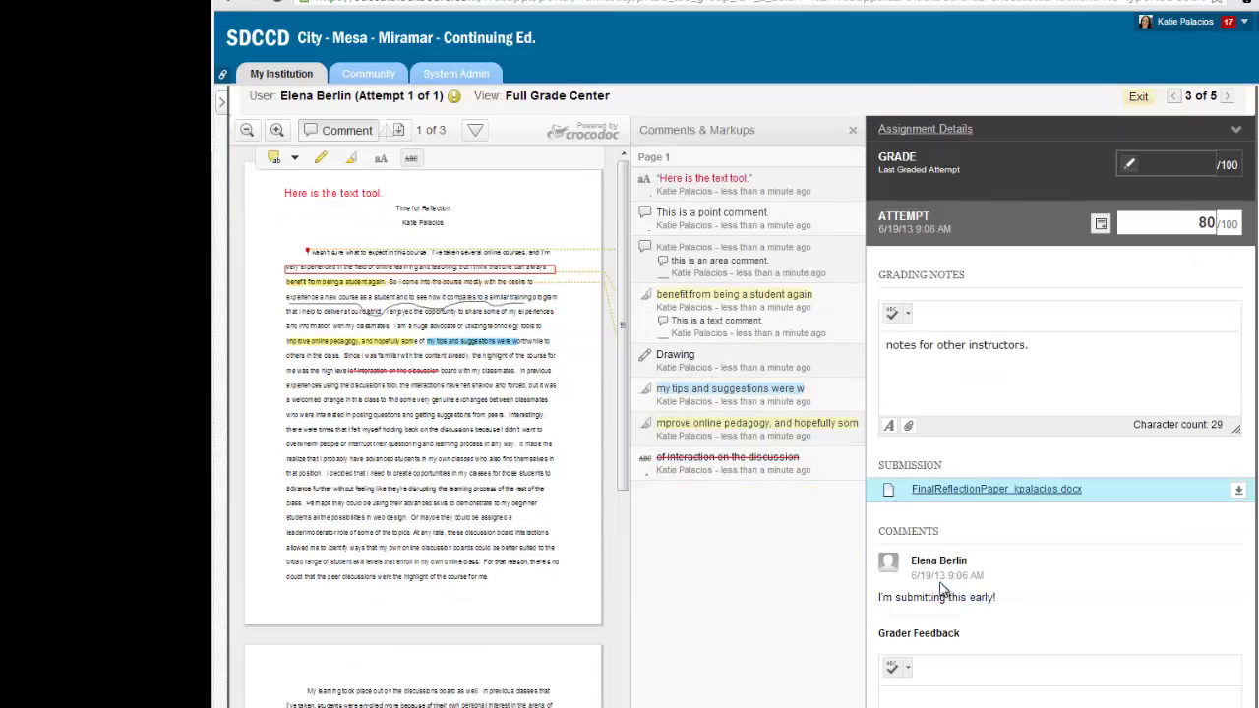
{"action": "left_click", "coordinate": [949, 705]}
{"action": "type", "text": "here are "}
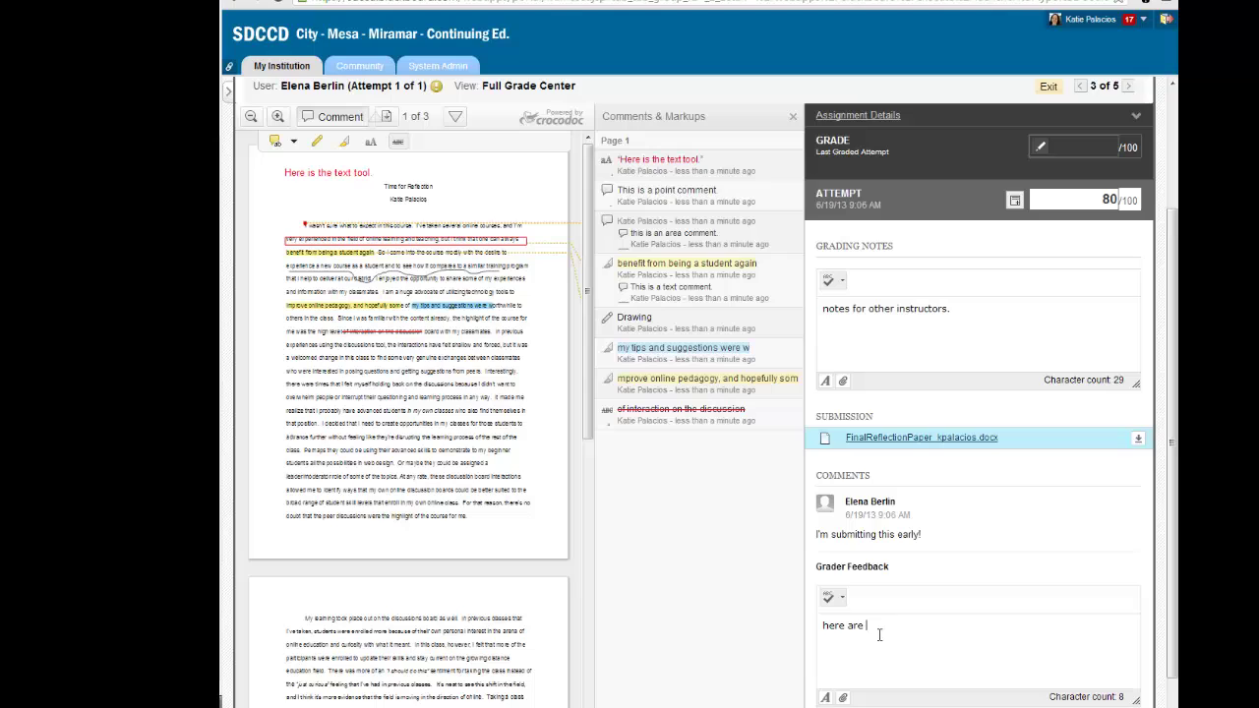
{"action": "type", "text": "the comments for my students."}
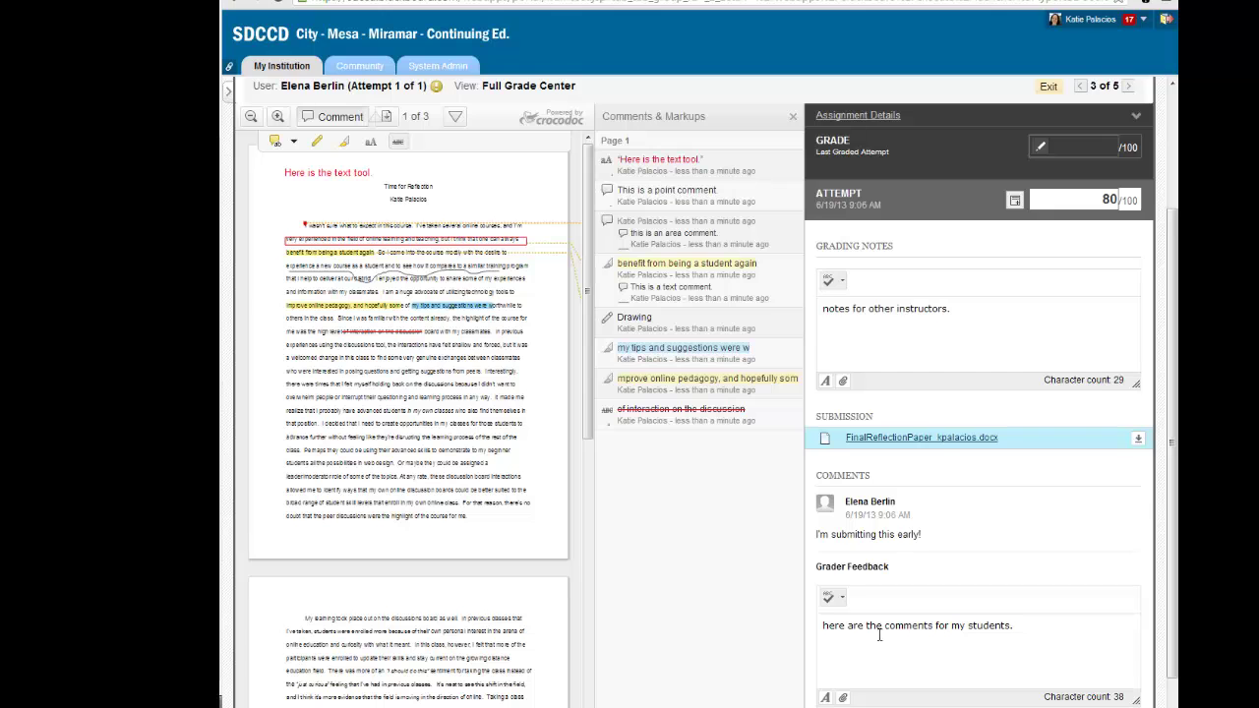
{"action": "scroll", "coordinate": [1168, 604], "scroll_direction": "down", "scroll_amount": 1}
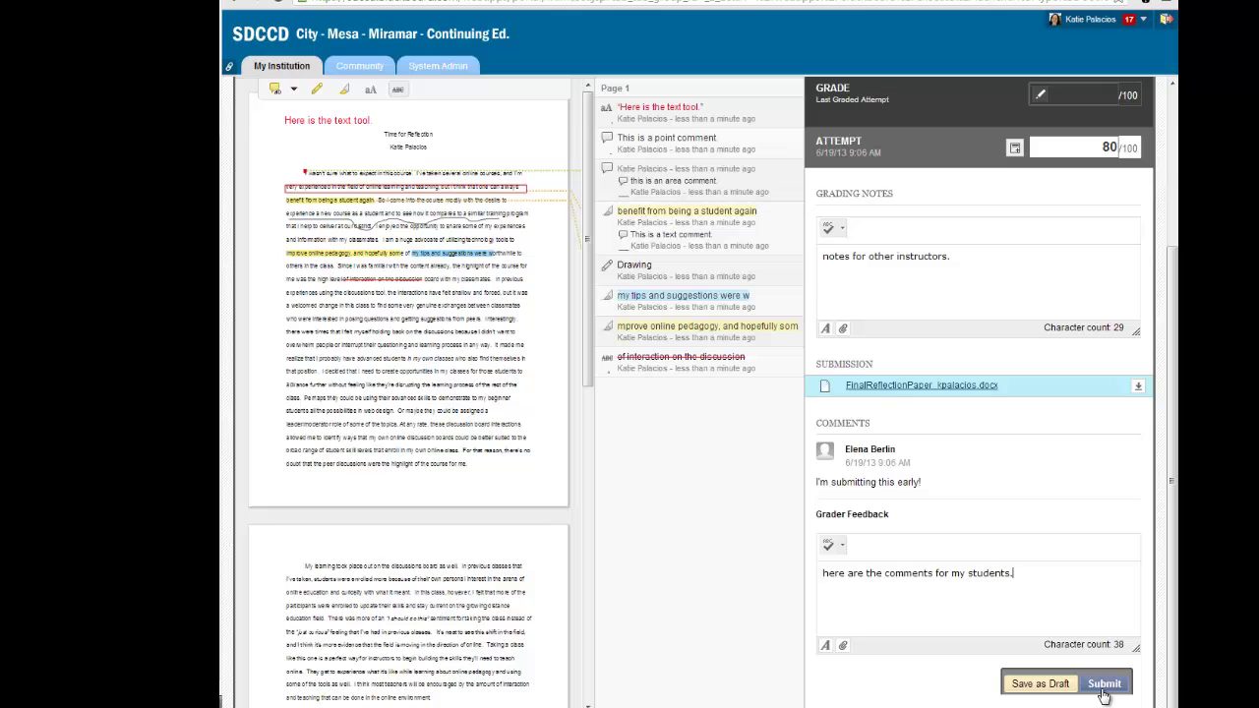
{"action": "left_click", "coordinate": [1104, 685]}
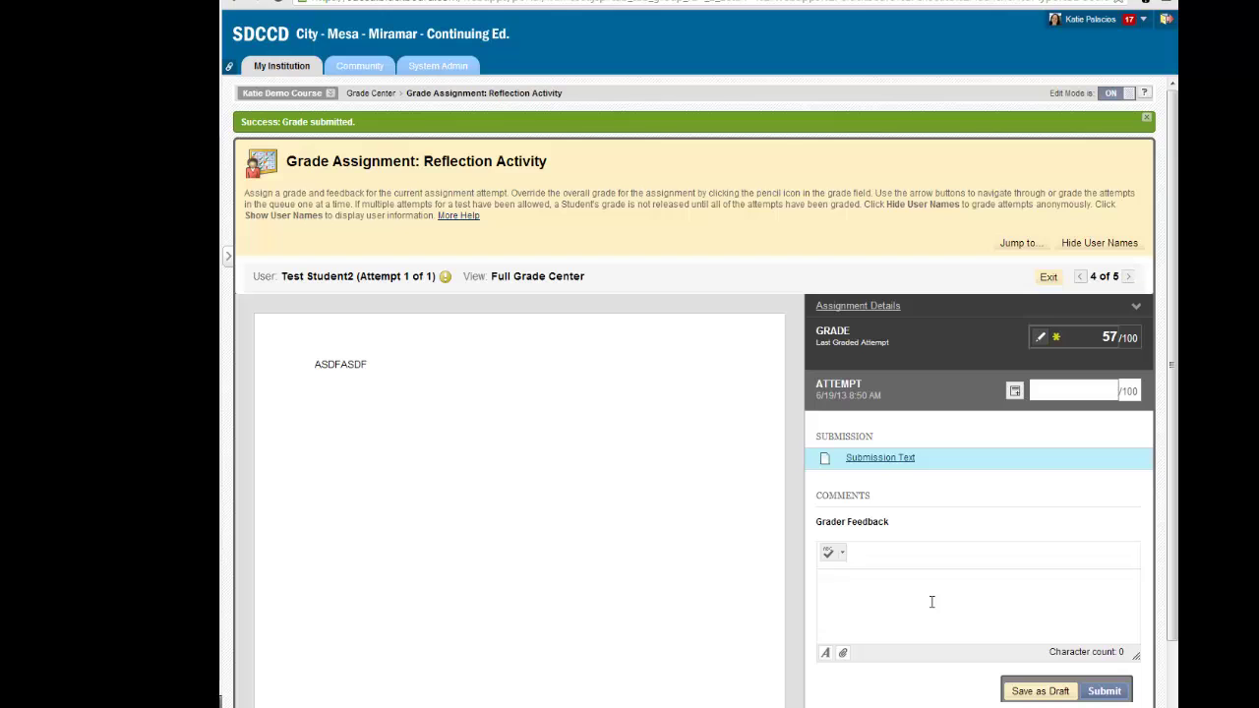
Step: Go to the Full Grade Center and open the graded student's 6/19/13 attempt in the Reflection Activity column
{"action": "left_click", "coordinate": [229, 257]}
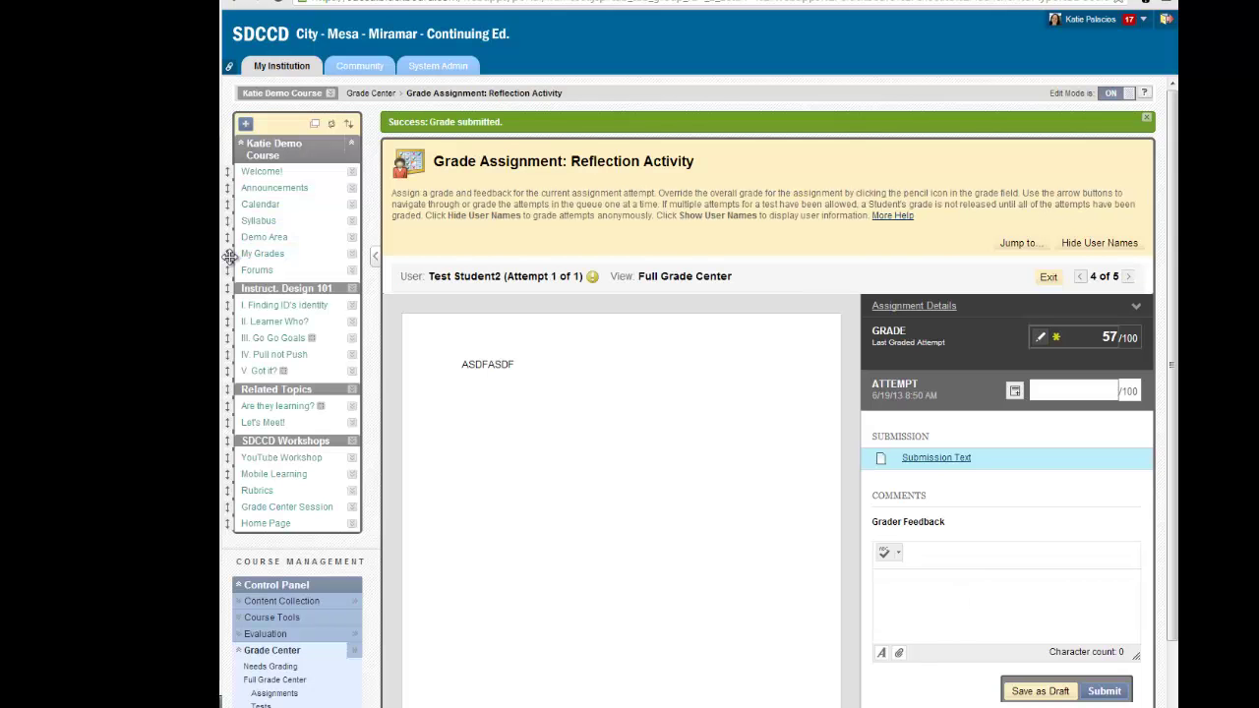
{"action": "left_click", "coordinate": [309, 680]}
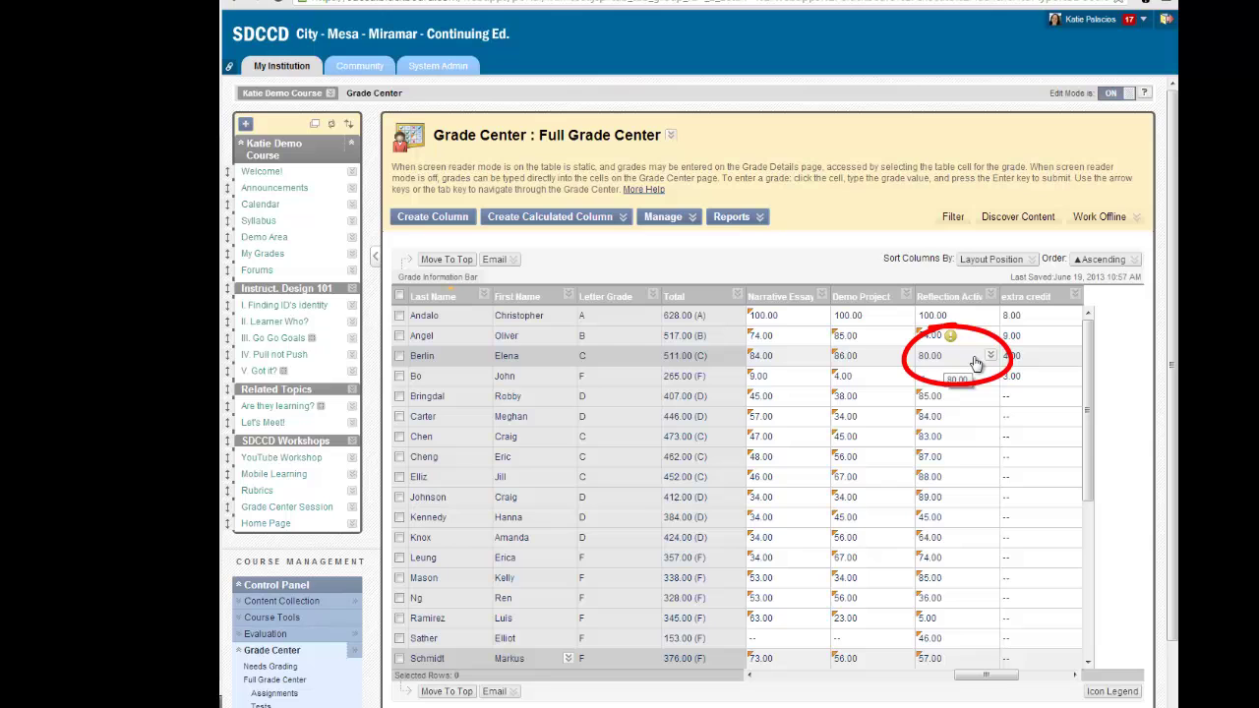
{"action": "left_click", "coordinate": [991, 357]}
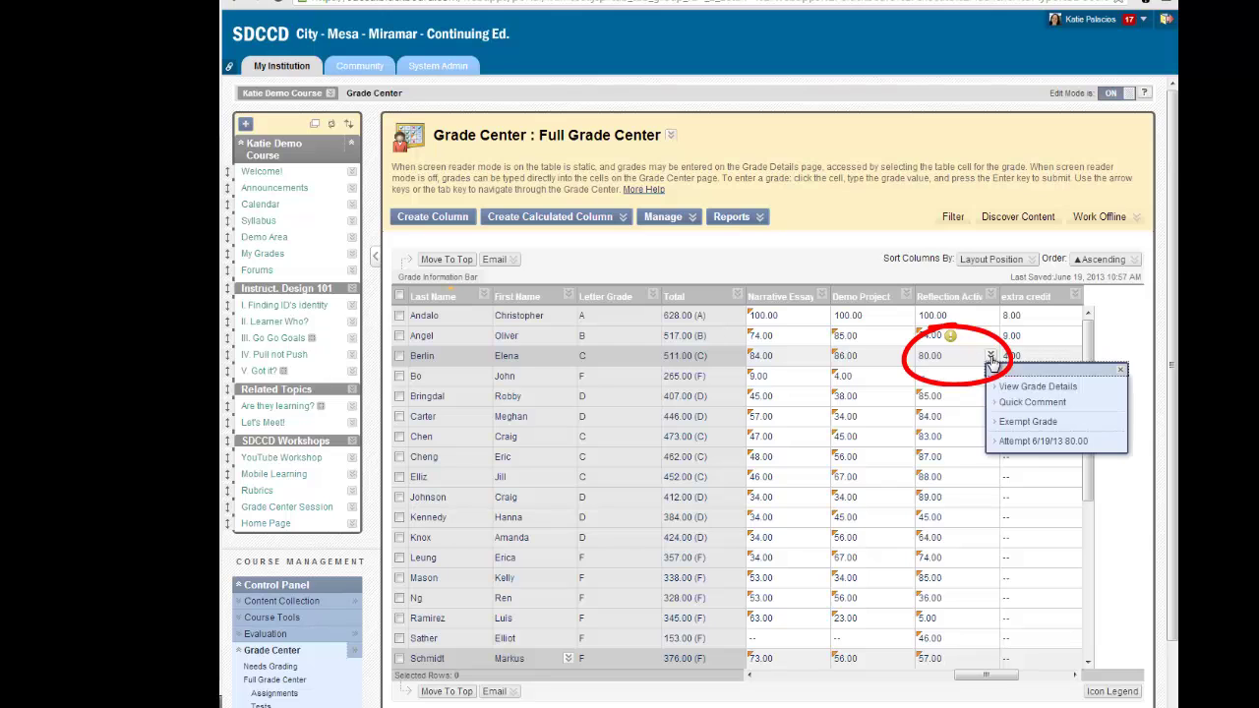
{"action": "left_click", "coordinate": [1025, 445]}
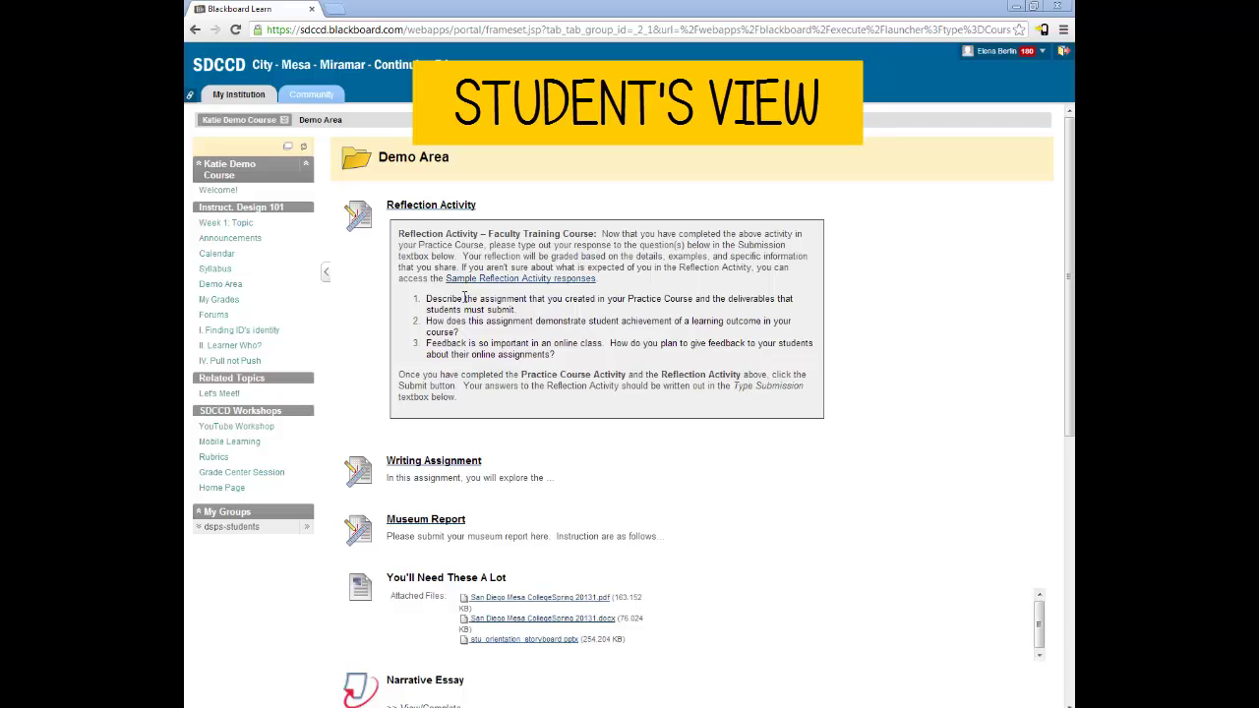
Step: In the student's view, open the graded Reflection Activity from the Demo Area and again from My Grades
{"action": "left_click", "coordinate": [416, 207]}
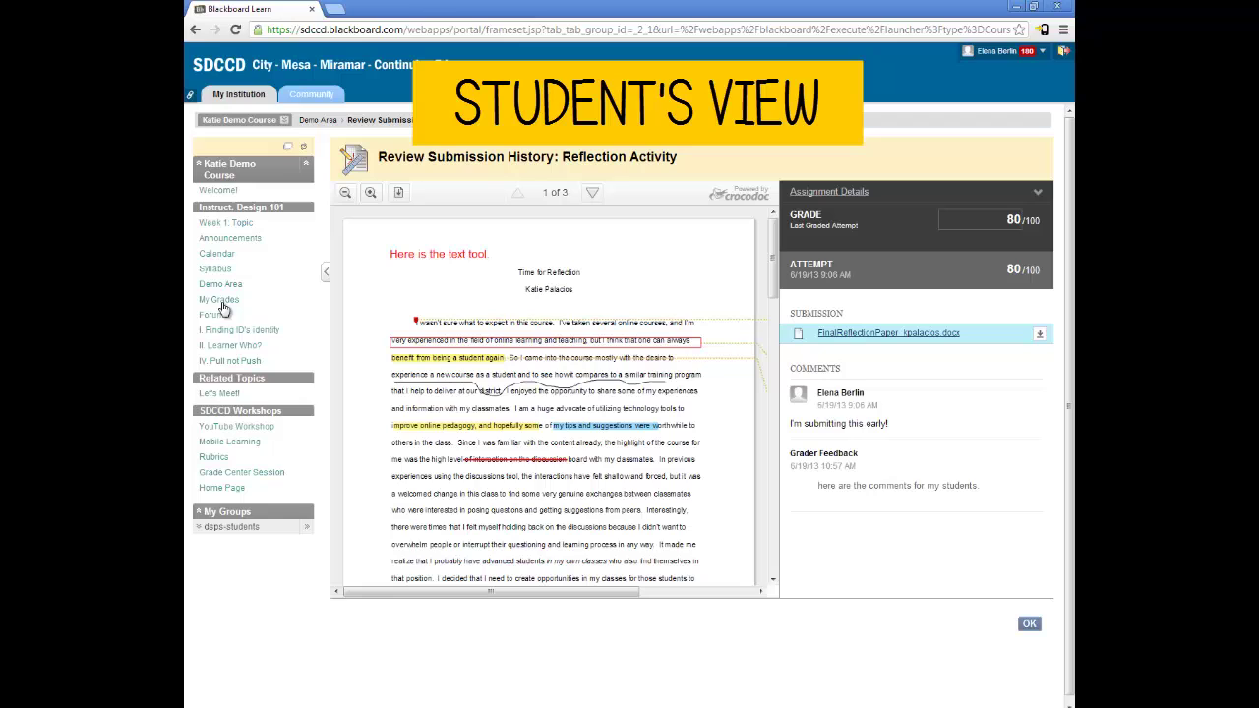
{"action": "left_click", "coordinate": [223, 307]}
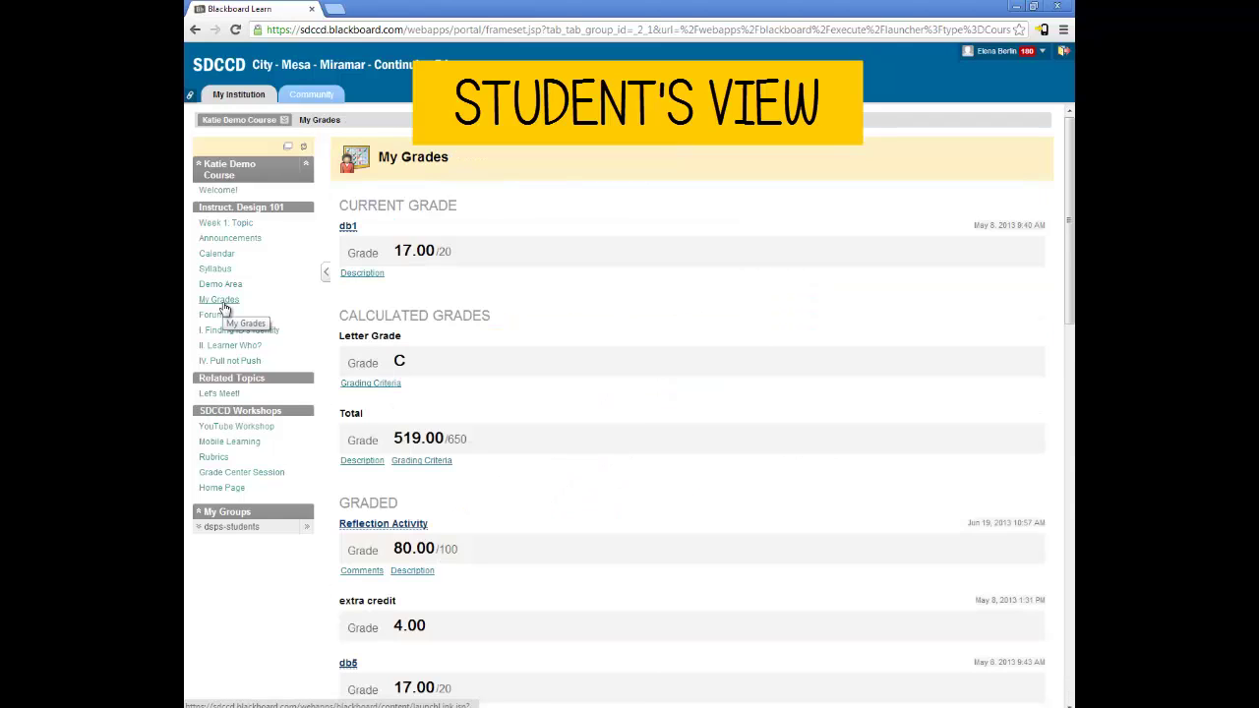
{"action": "left_click", "coordinate": [387, 527]}
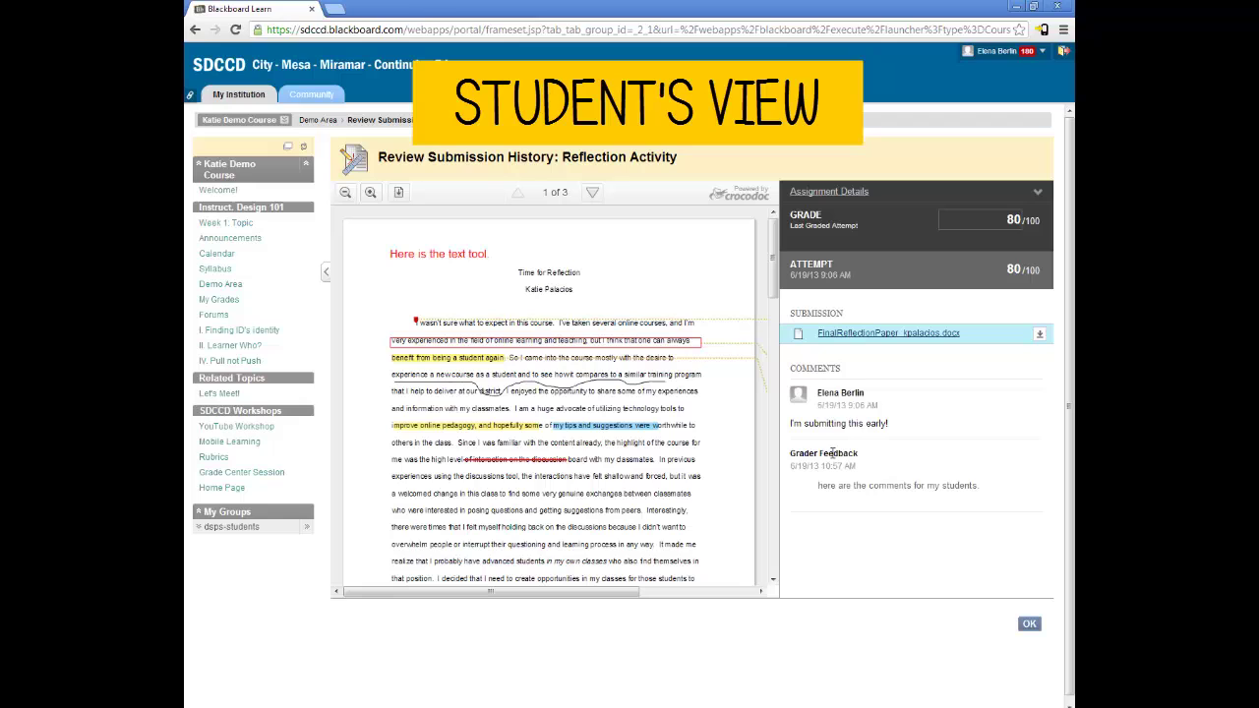
Step: Look at the download options for the reviewed submission and close them without downloading
{"action": "left_click", "coordinate": [400, 194]}
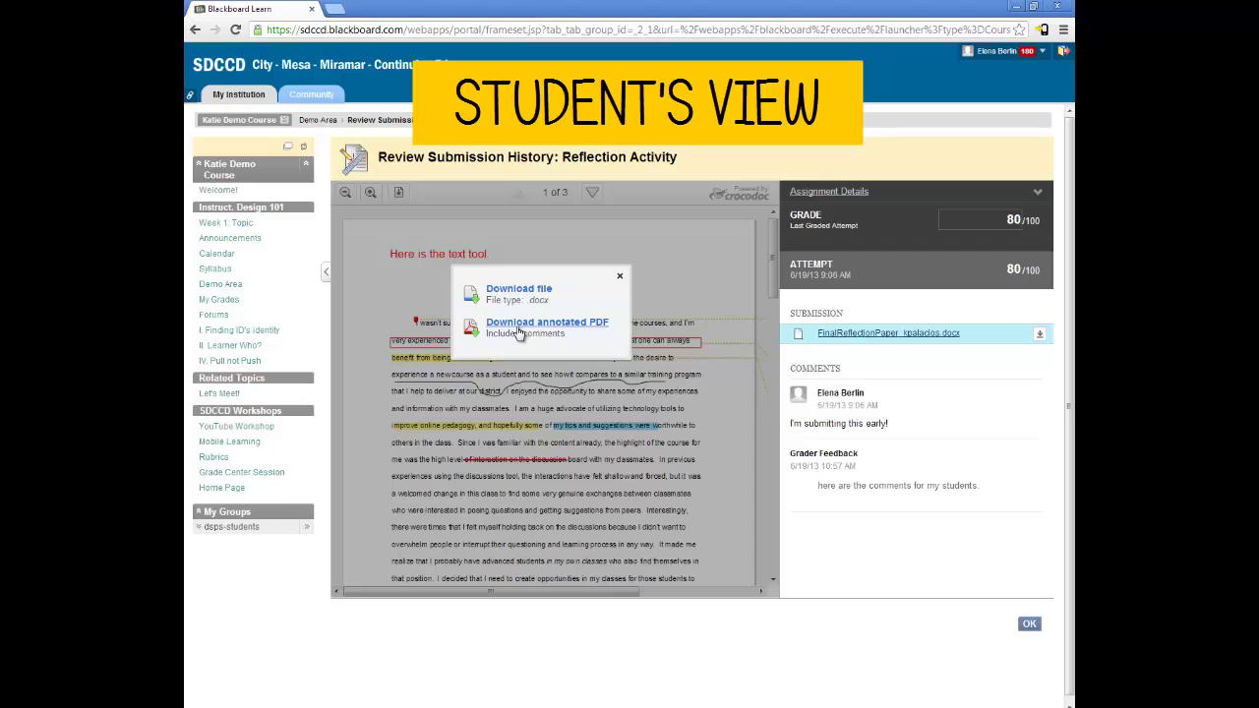
{"action": "left_click", "coordinate": [620, 276]}
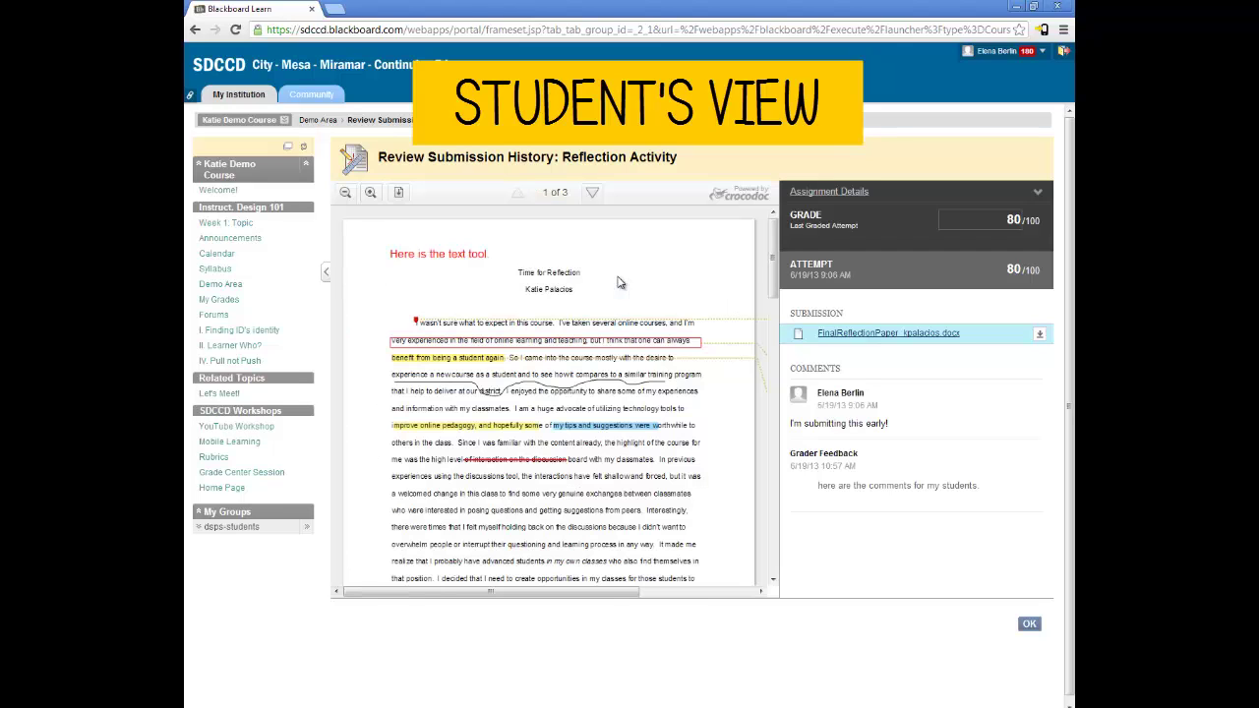